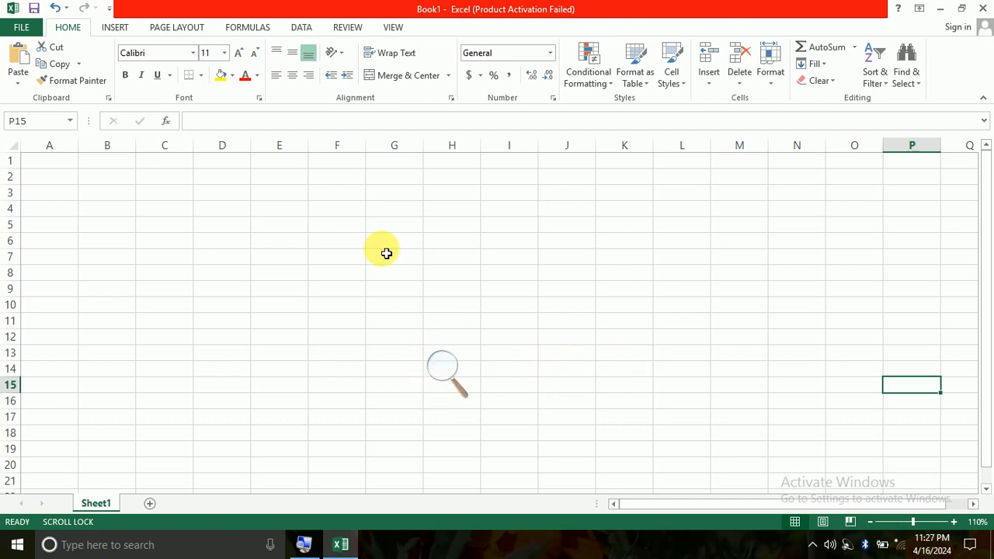
Step: Fill cells A4:K4 with yellow
left_click(278, 261)
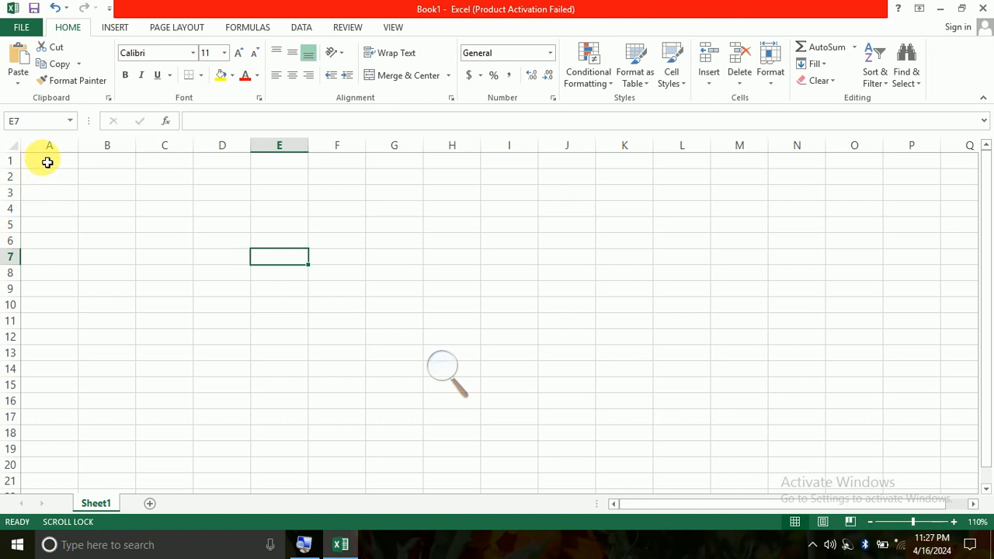
left_click_drag(51, 163, 684, 165)
left_click_drag(47, 211, 494, 220)
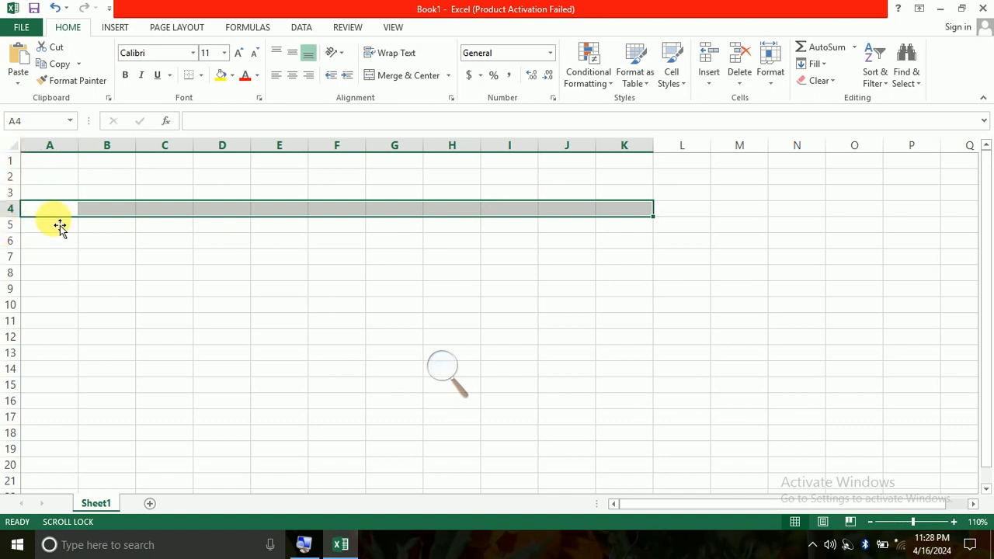
left_click(222, 78)
left_click(293, 338)
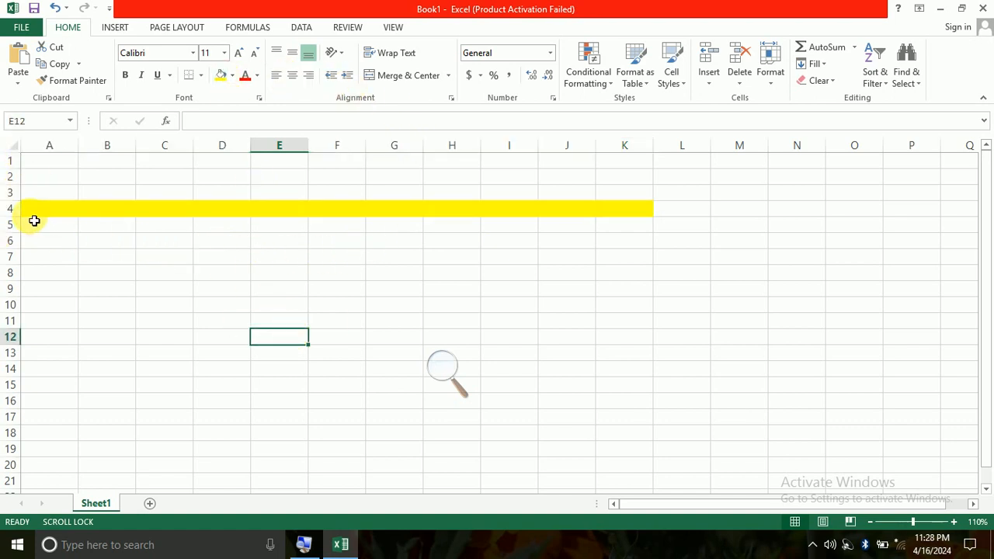
left_click(46, 163)
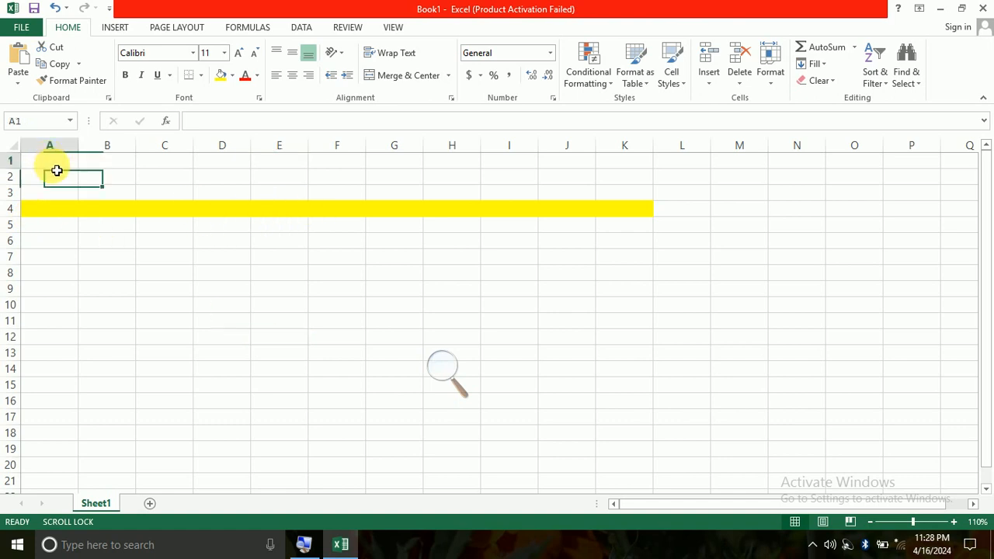
left_click_drag(57, 170, 52, 430)
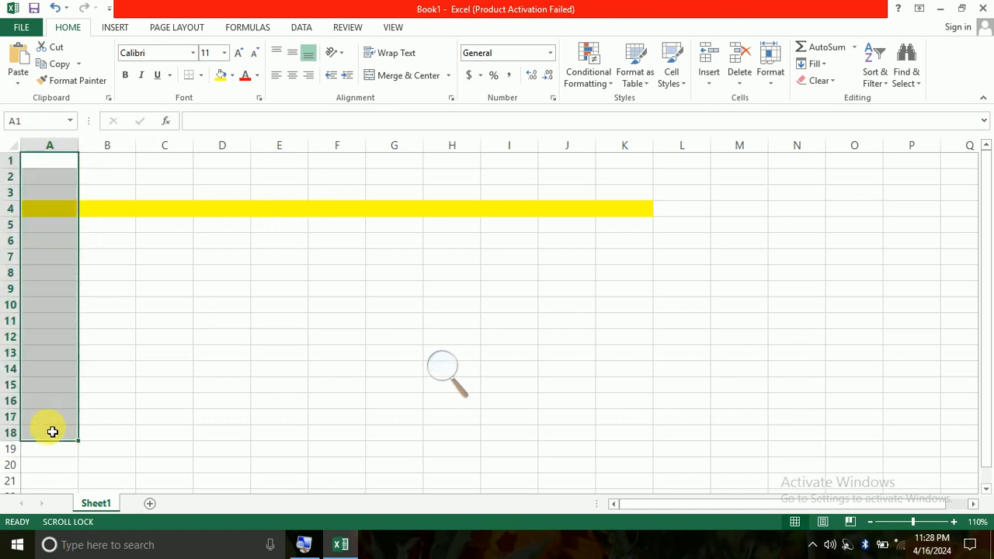
left_click(232, 75)
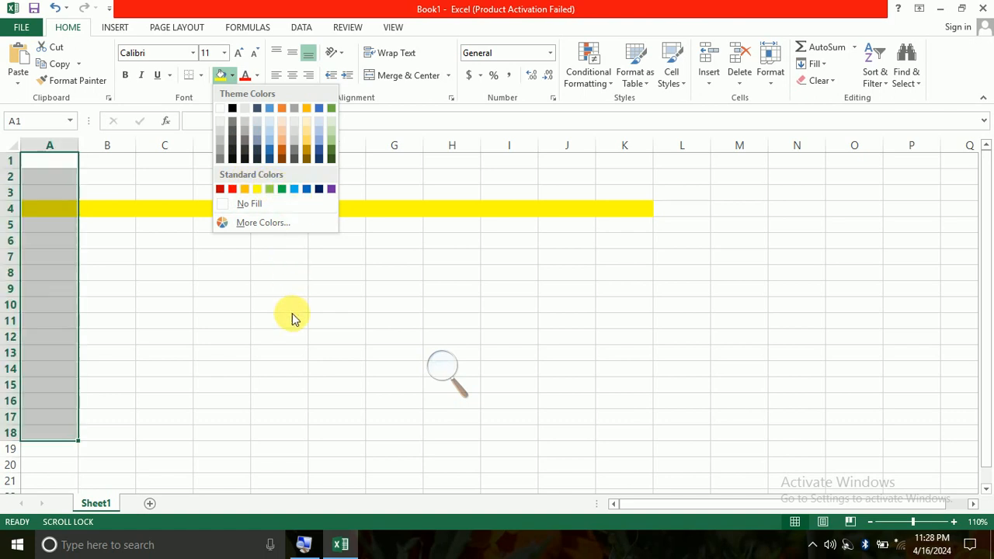
key("Escape")
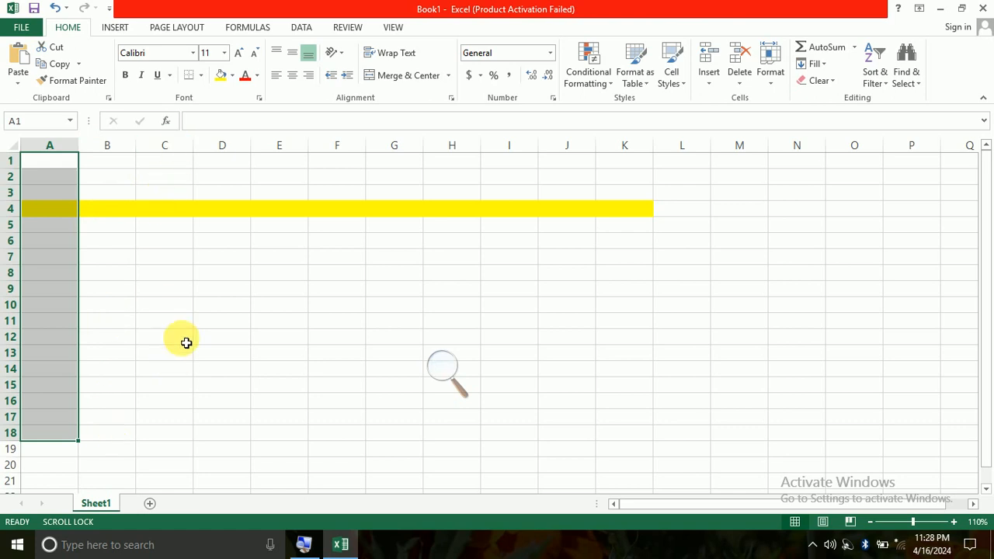
left_click(640, 260)
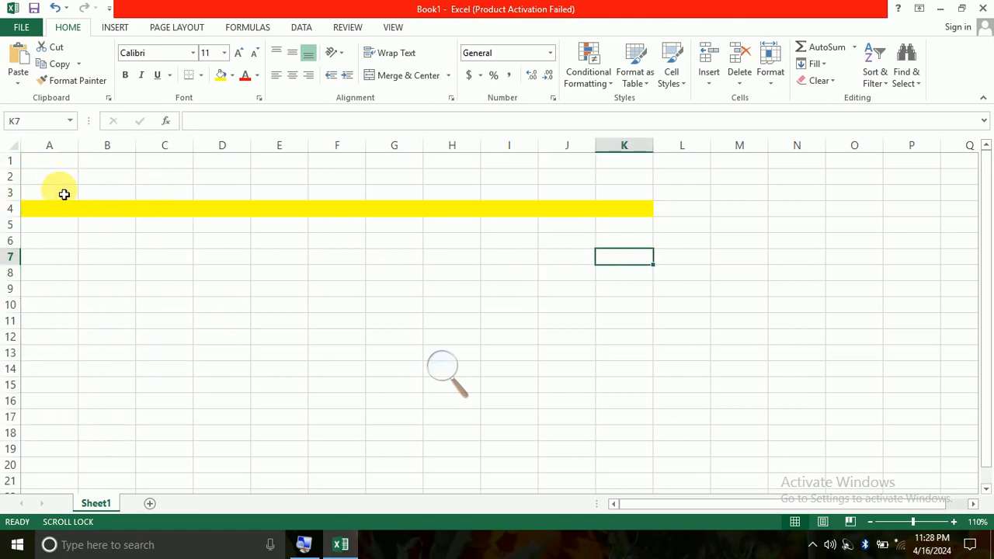
Step: Remove the fill colour from cells A4:K4
left_click_drag(56, 208, 628, 219)
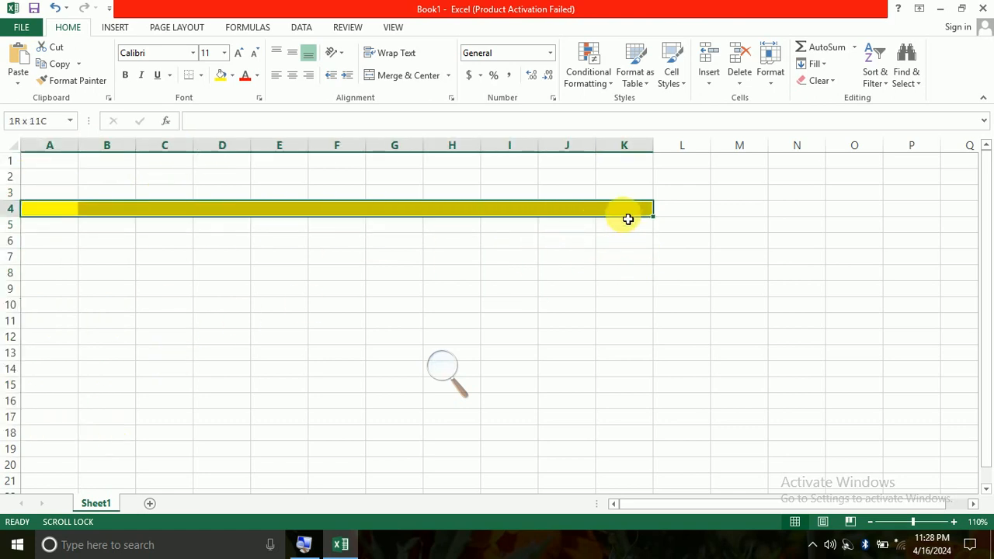
left_click(232, 75)
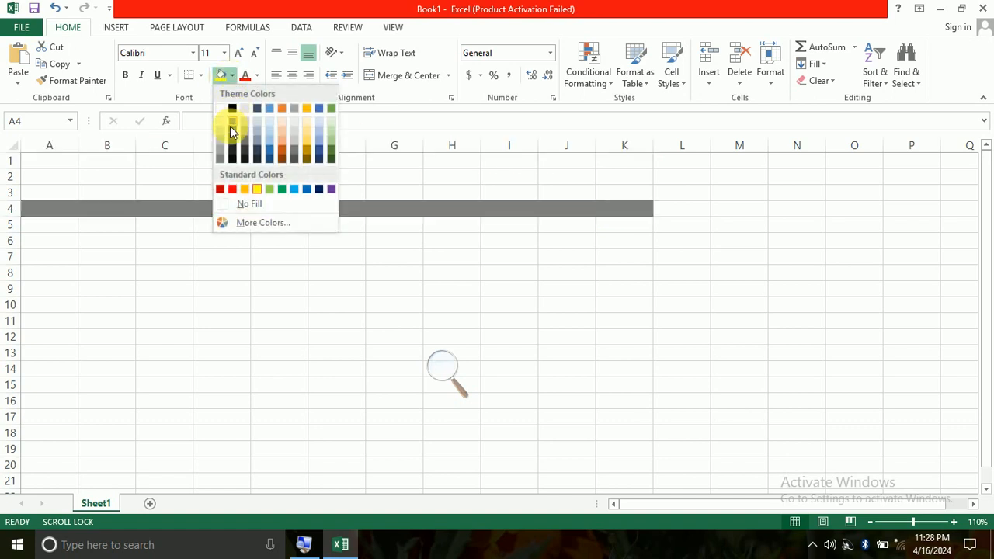
left_click(247, 205)
left_click(233, 270)
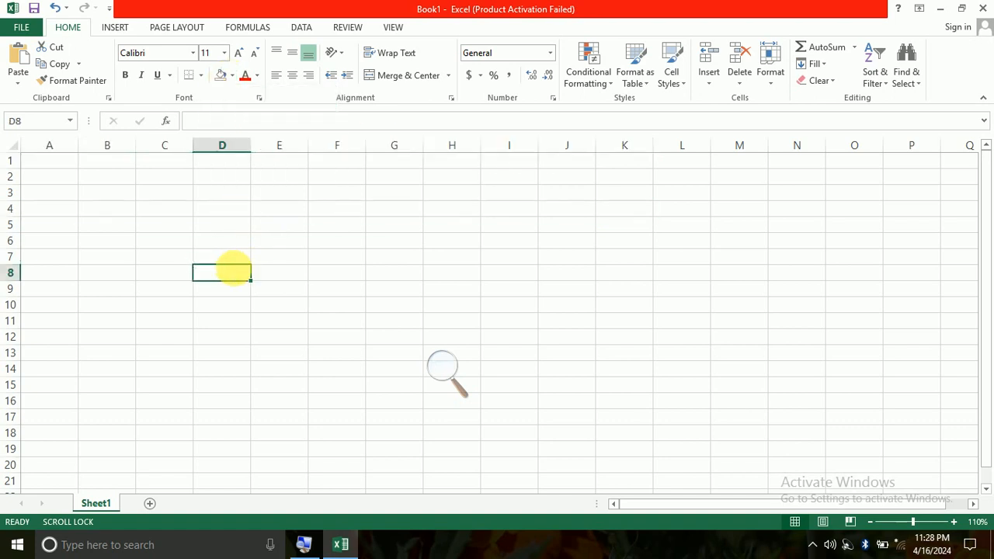
left_click(146, 257)
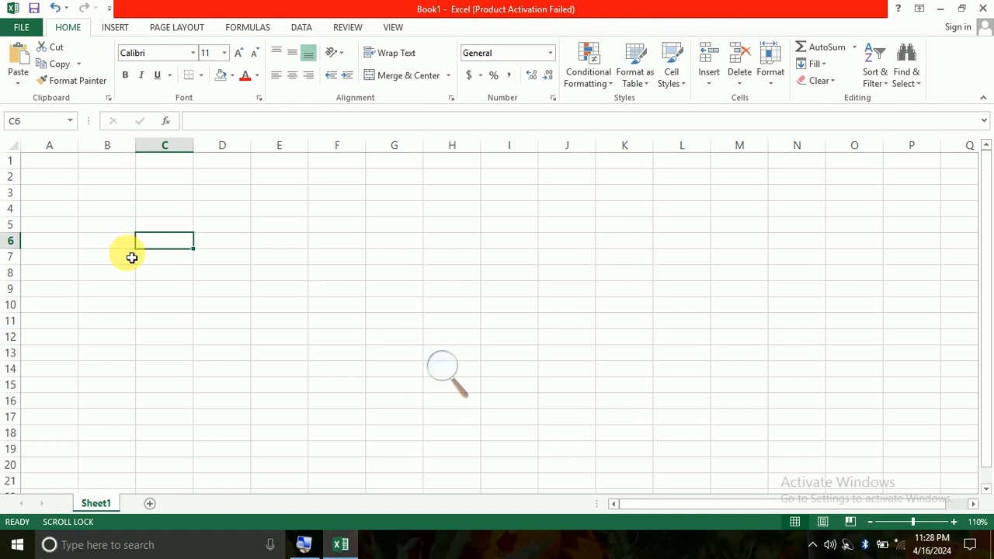
left_click(77, 241)
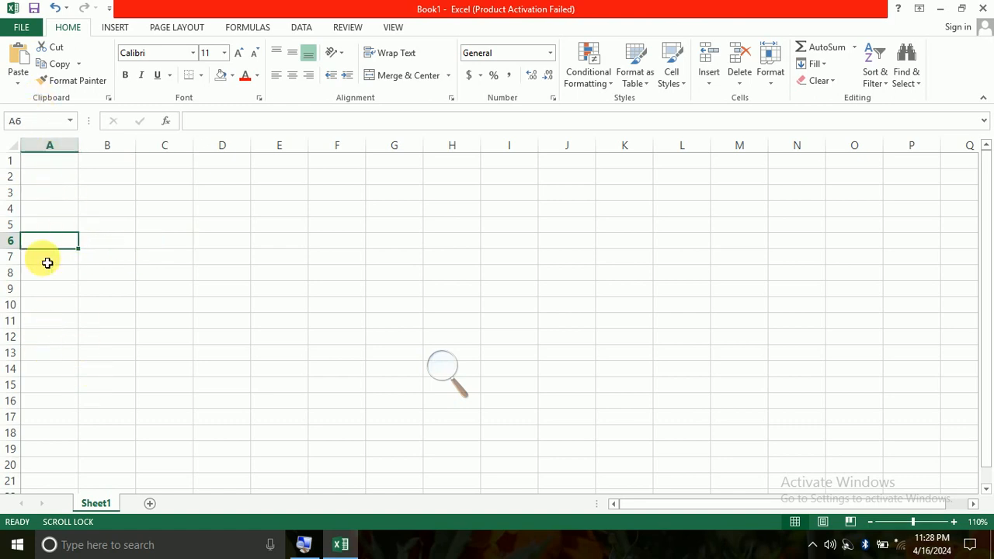
left_click(45, 161)
left_click(56, 179)
left_click(56, 208)
left_click(51, 247)
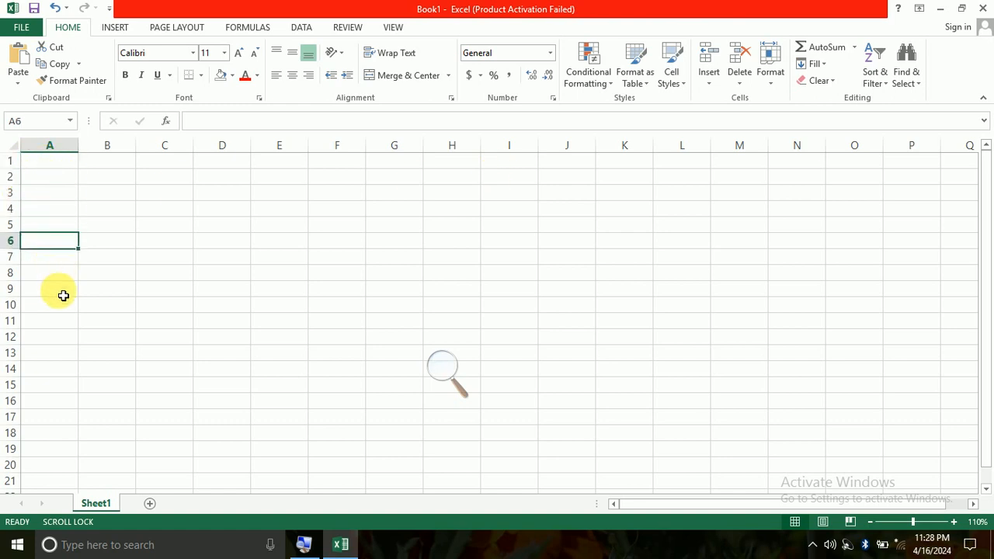
left_click(56, 289)
left_click(53, 256)
left_click(52, 193)
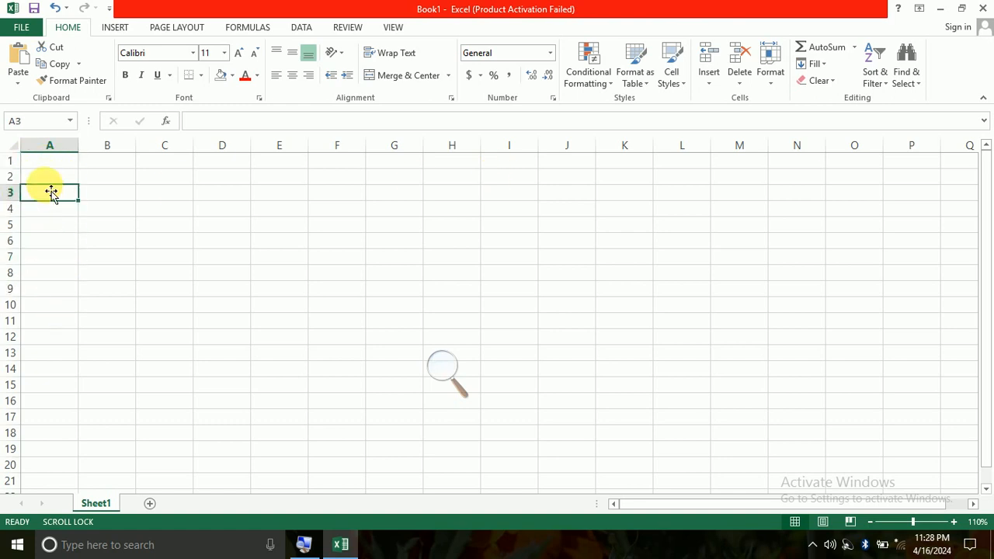
key("Right")
key("Right")
key("Left")
key("Left")
Step: Extend the selection from B9 down to the end of the sheet and select the last row to check its number
left_click(132, 289)
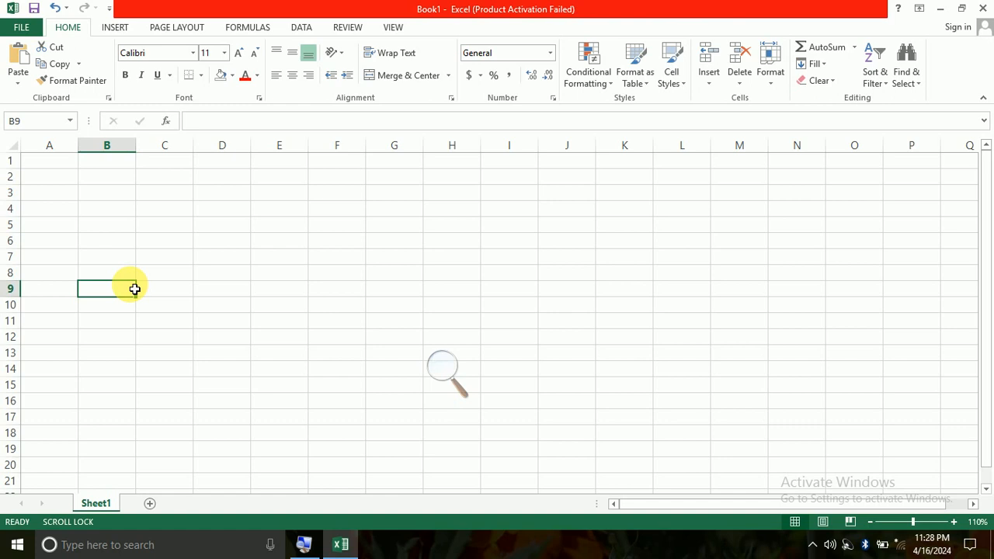
key("ctrl+shift+Down")
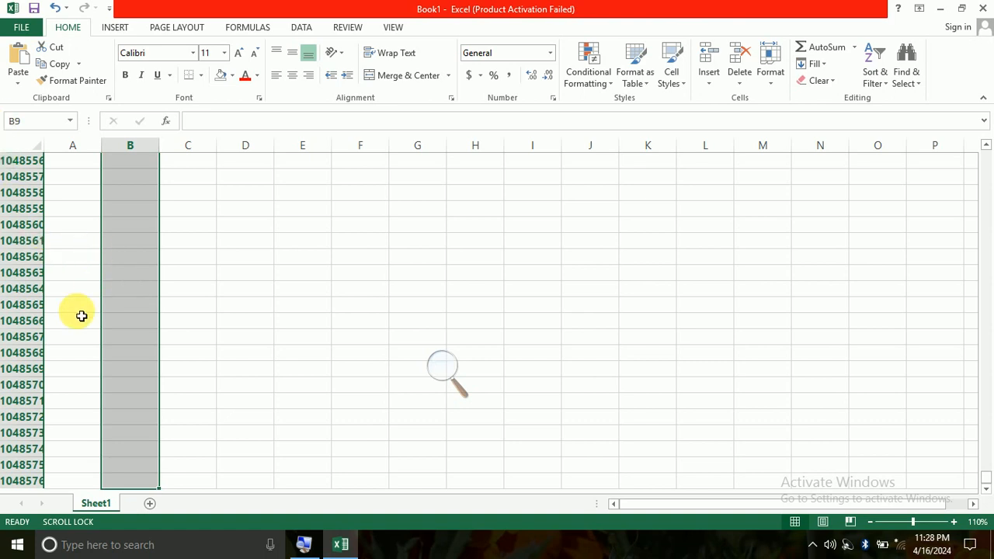
scroll(73, 354, "down", 2)
scroll(74, 354, "down", 1)
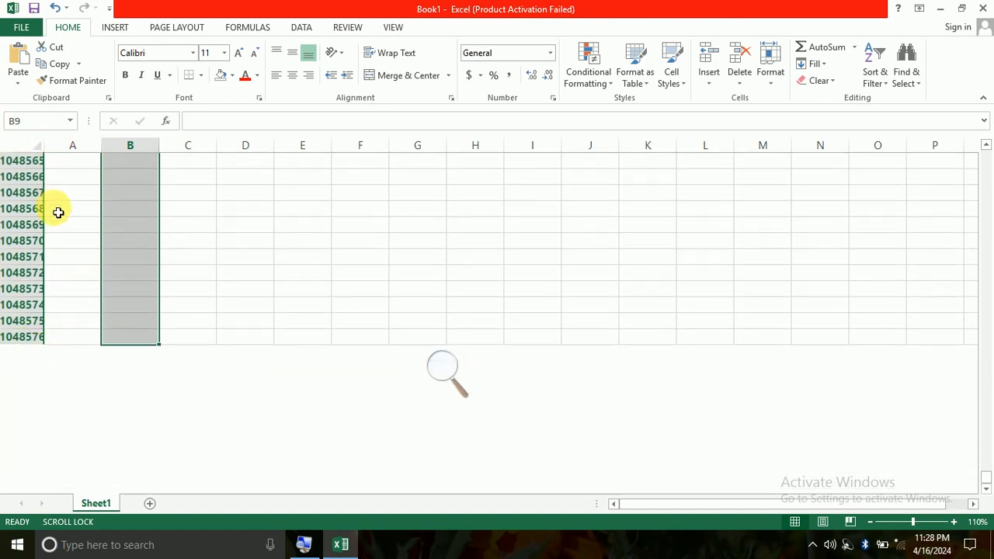
left_click(98, 288)
left_click(50, 343)
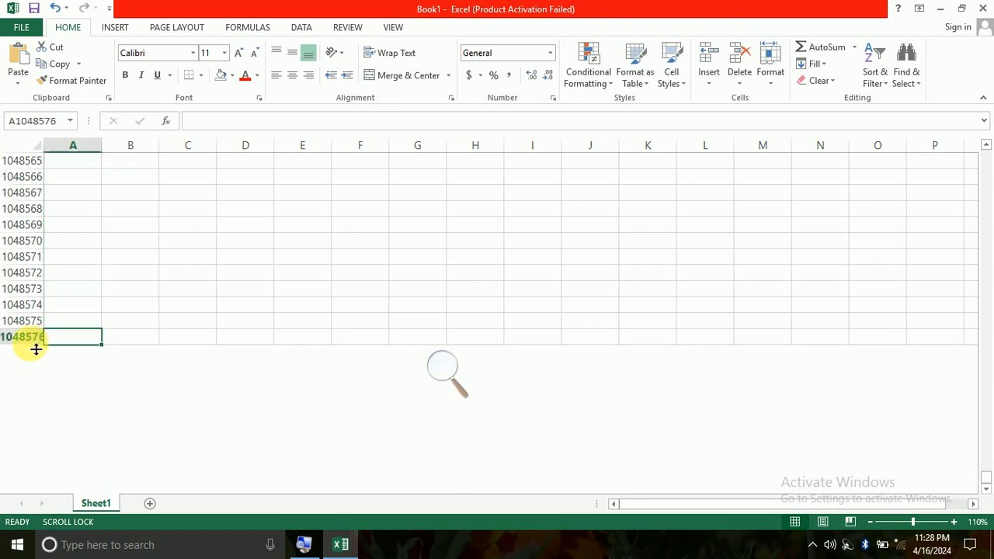
left_click(16, 339)
left_click(98, 305)
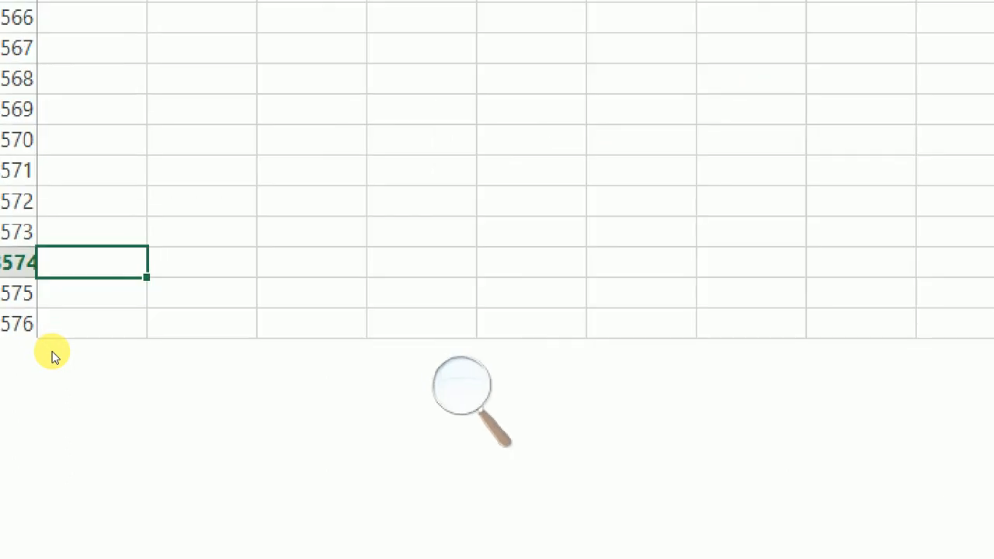
left_click(11, 339)
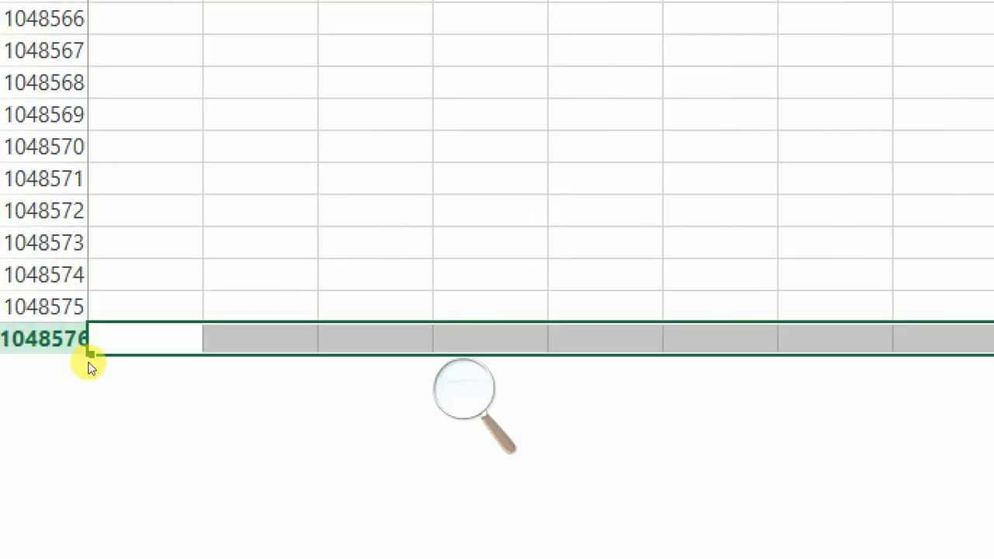
Step: Return to the top of the sheet by extending the selection from B1048573 up to row 1
left_click(124, 289)
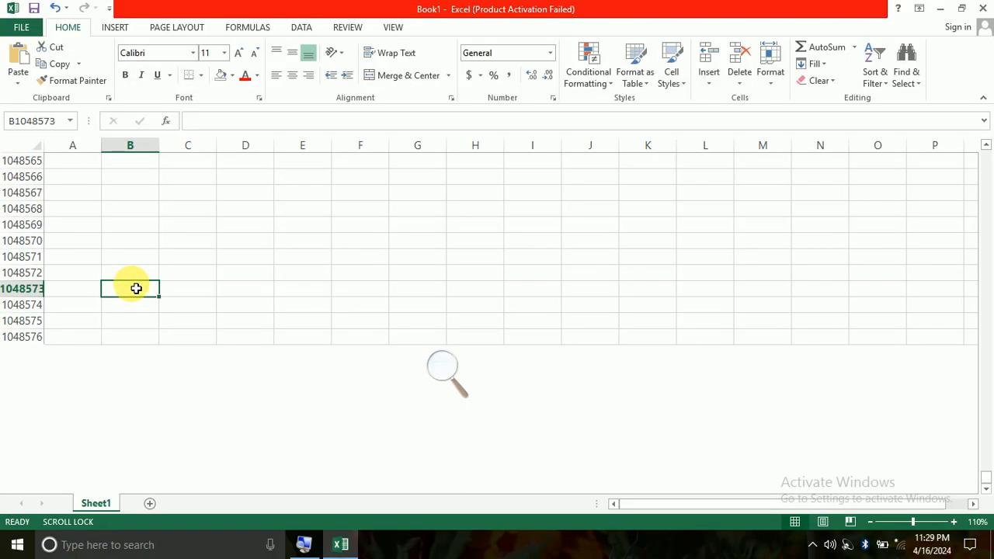
scroll(233, 213, "up", 13)
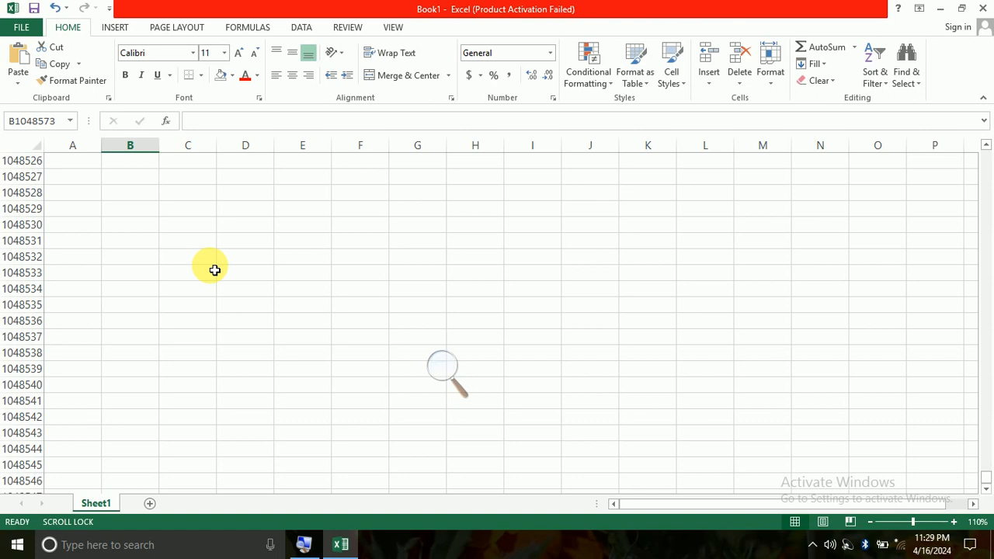
key("ctrl+shift+Up")
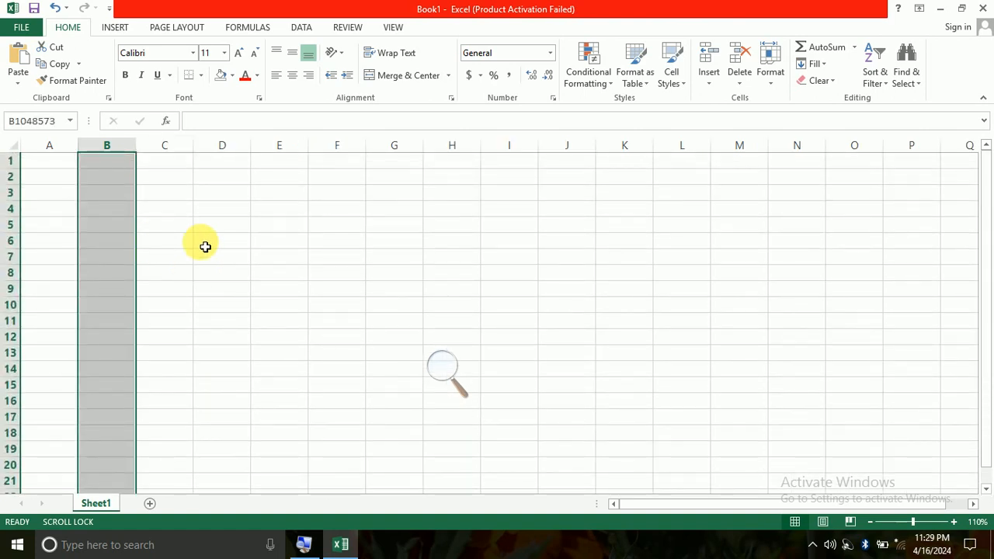
left_click(206, 243)
Step: Try to reach the sheet's last column along row 1, starting from cell A1
left_click(58, 165)
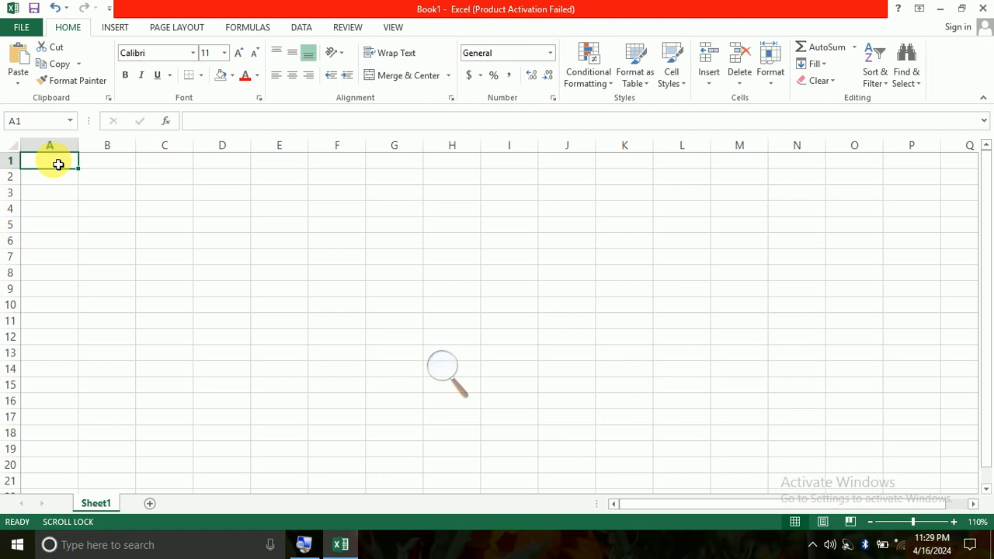
key("ctrl+shift+Right")
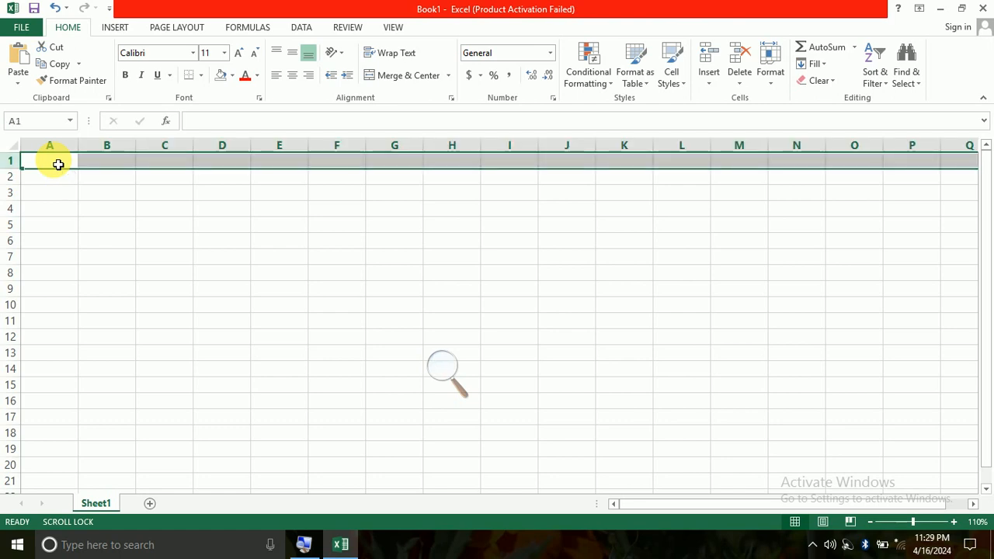
left_click(146, 215)
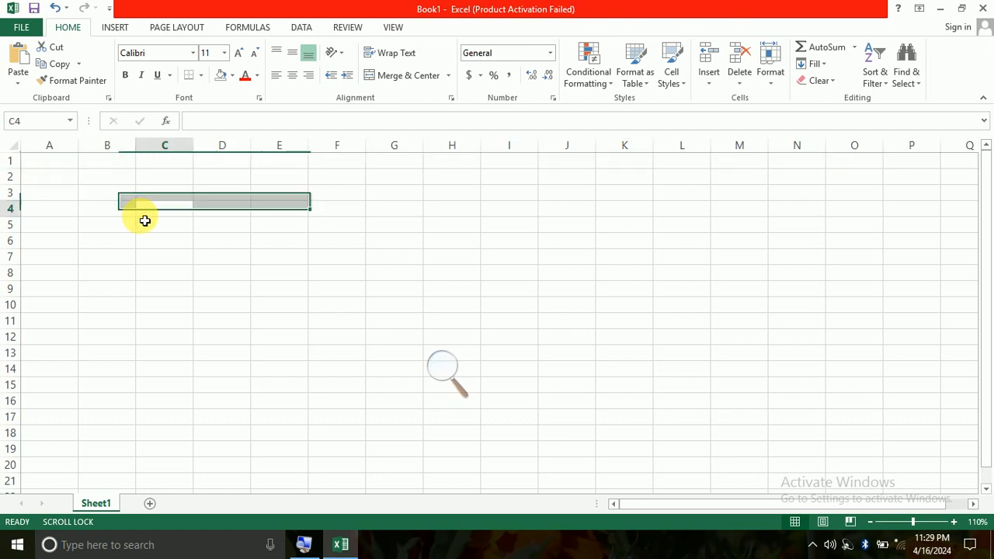
left_click(55, 167)
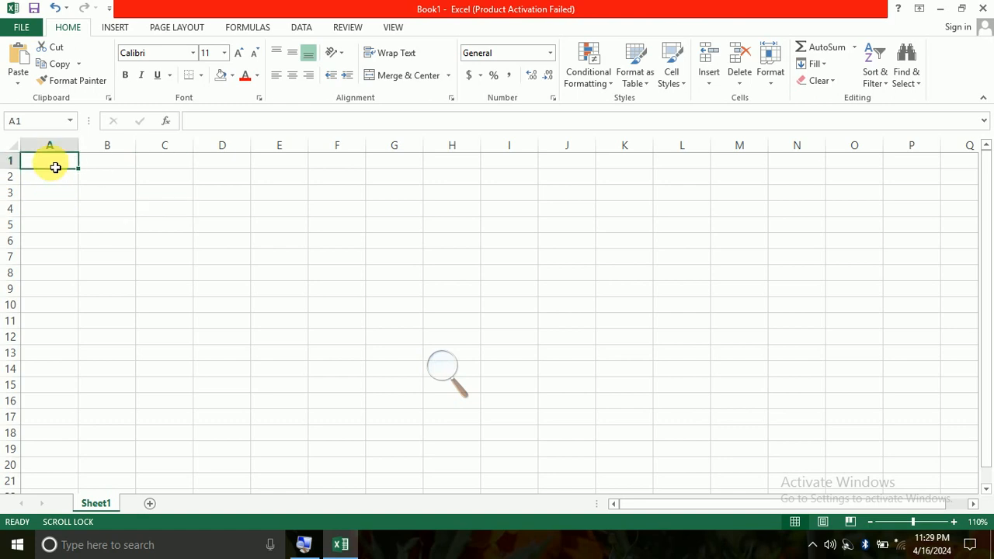
key("ctrl+Right")
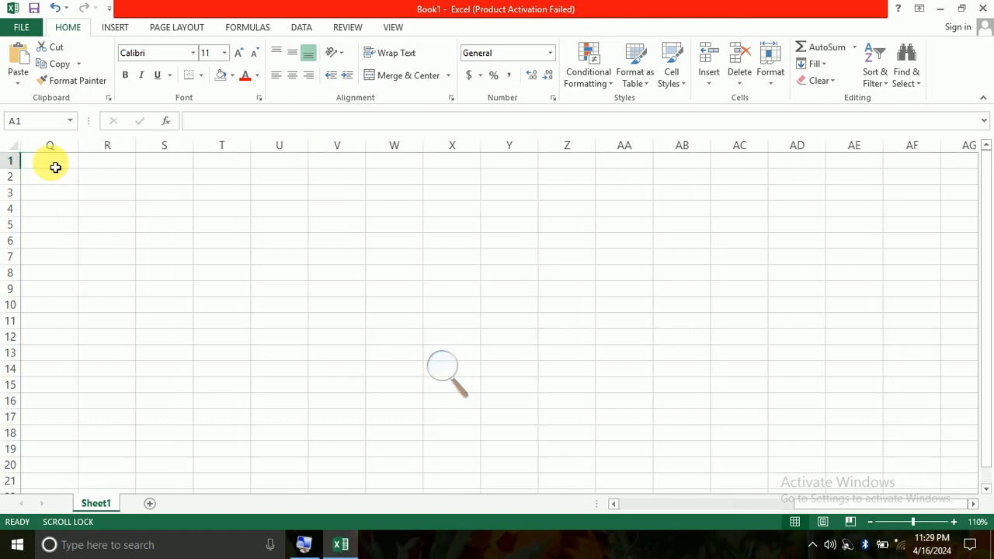
key("shift+space")
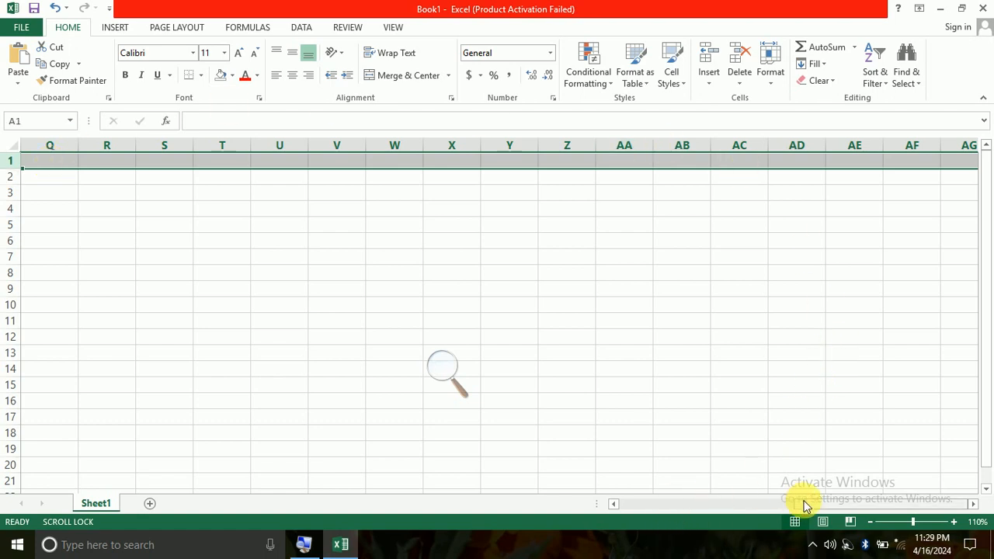
left_click(963, 225)
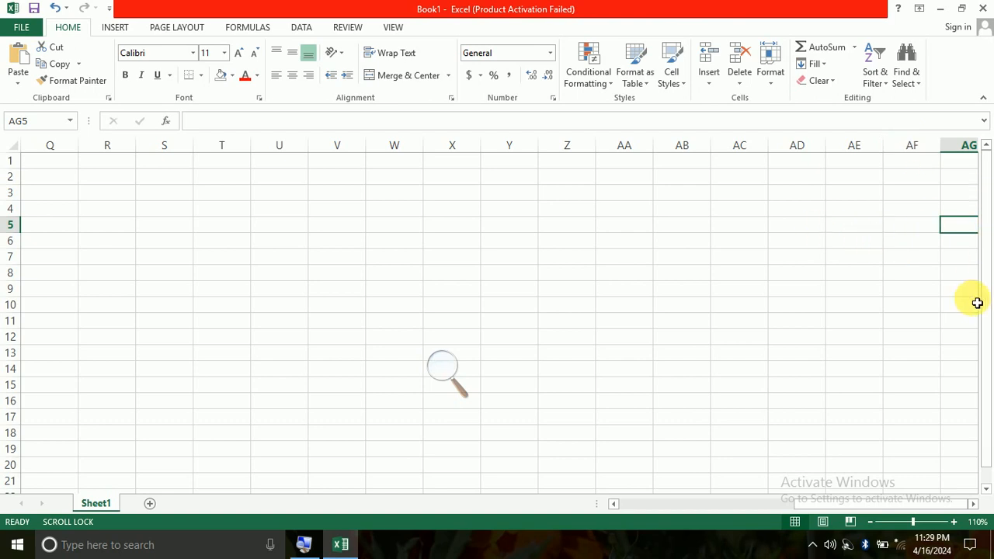
left_click_drag(838, 503, 535, 513)
Step: Extend the selection from D15 to the sheet's right end and select the last column to check its letters
left_click(213, 391)
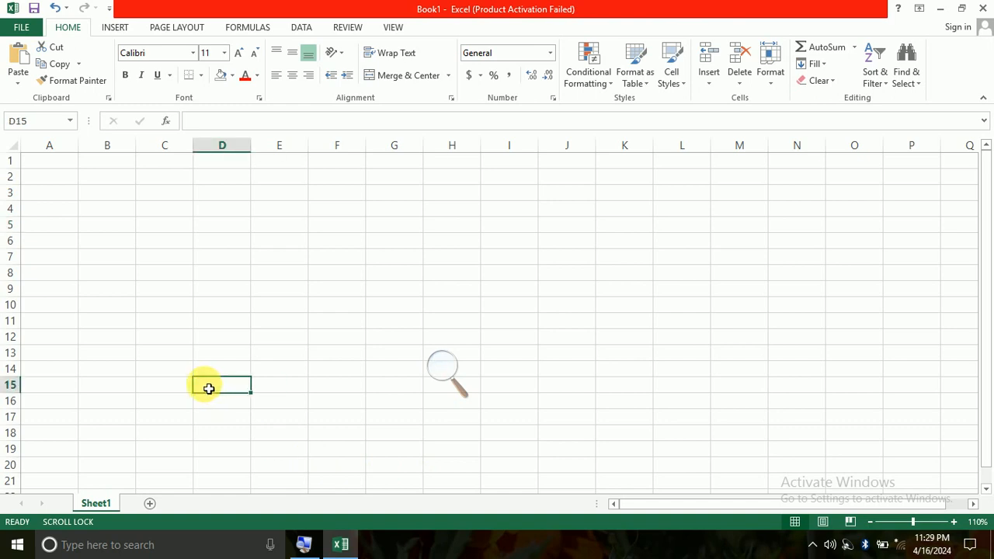
key("ctrl+shift+Right")
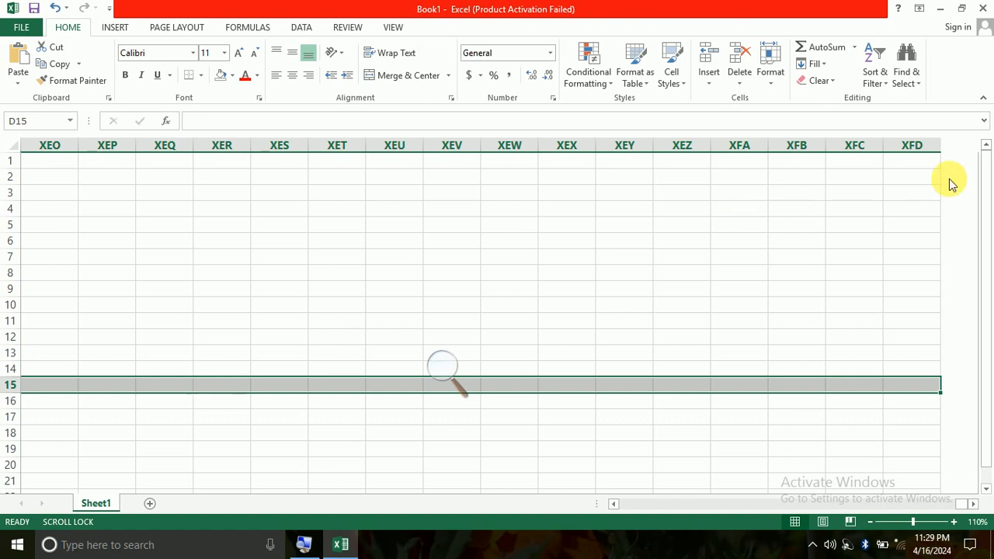
left_click(922, 161)
left_click(912, 147)
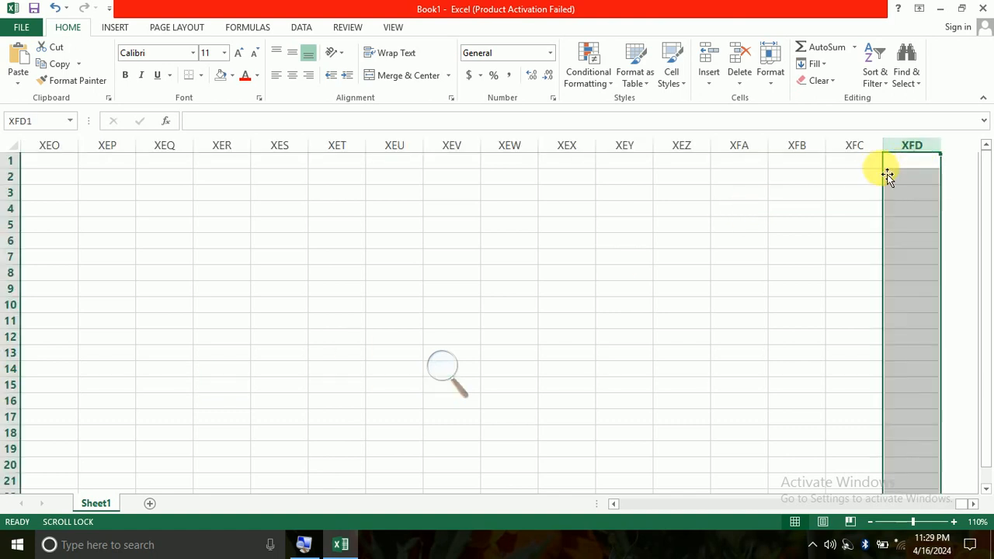
left_click(857, 175)
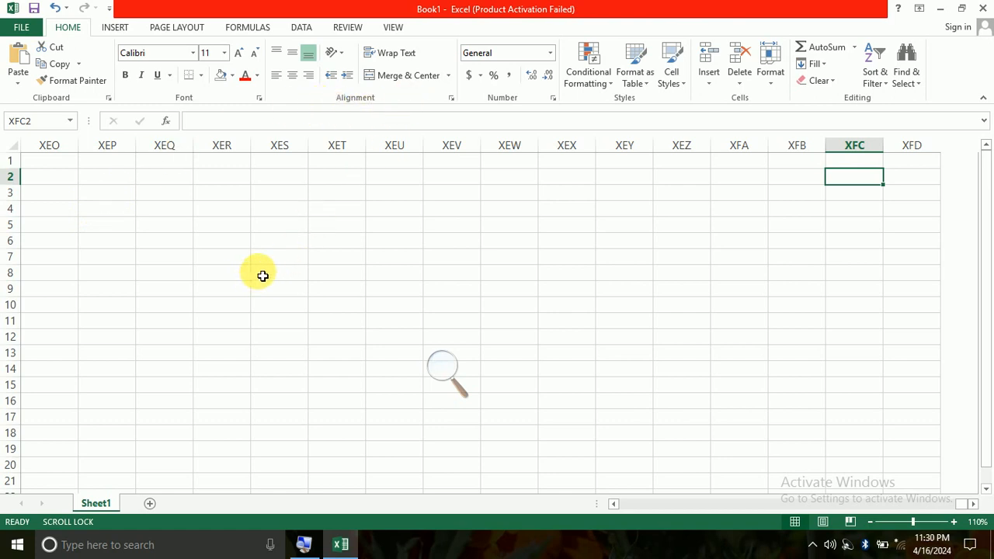
Step: Return to the sheet's first columns by selecting all of row 6 from cell XEX6, and select cell D10
left_click(583, 246)
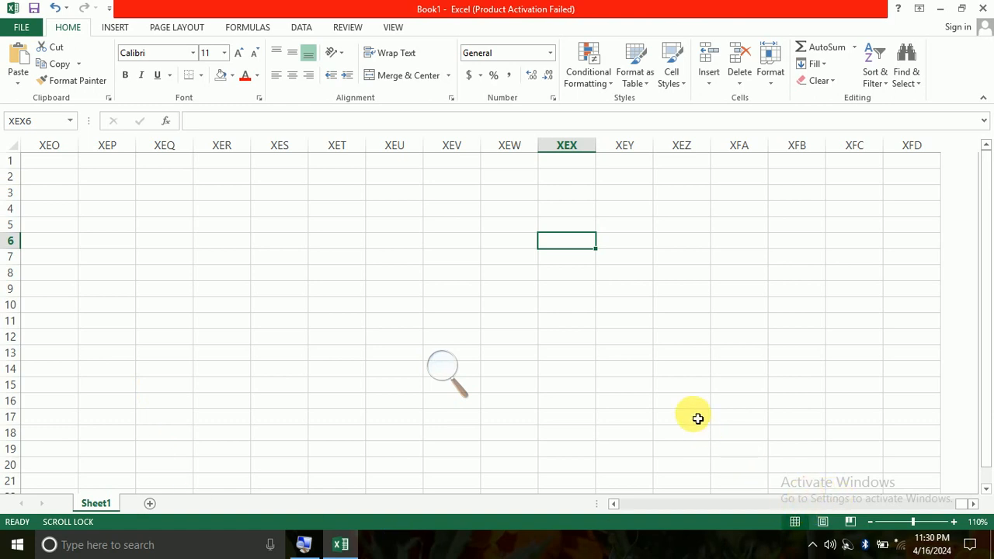
key("shift+space")
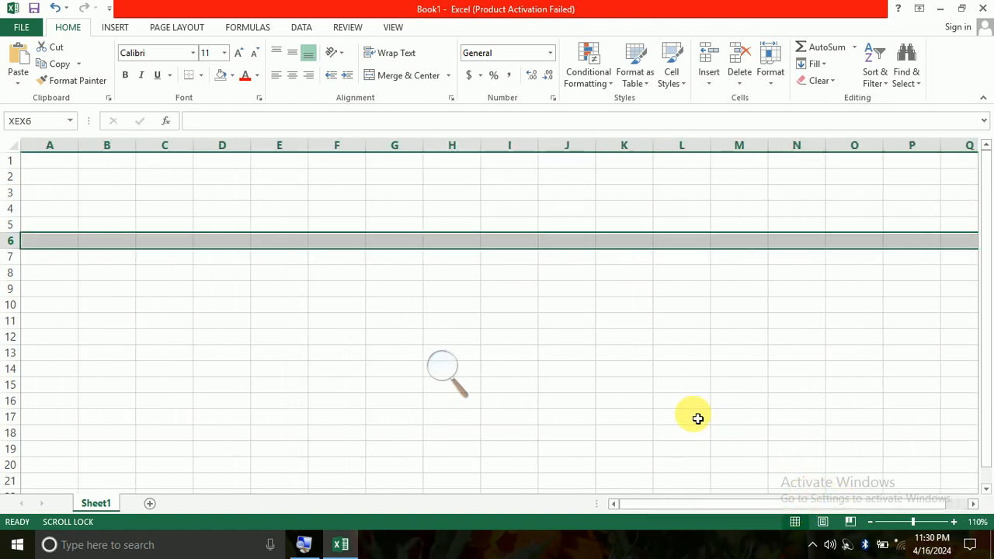
left_click(215, 307)
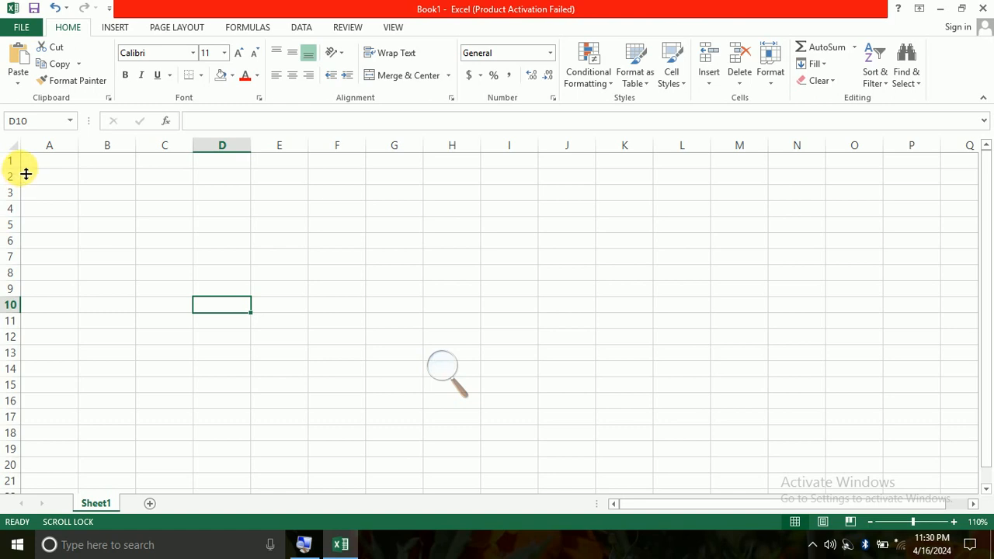
Step: Increase the height of row 1 freehand to about six times a standard row
left_click_drag(26, 174, 26, 174)
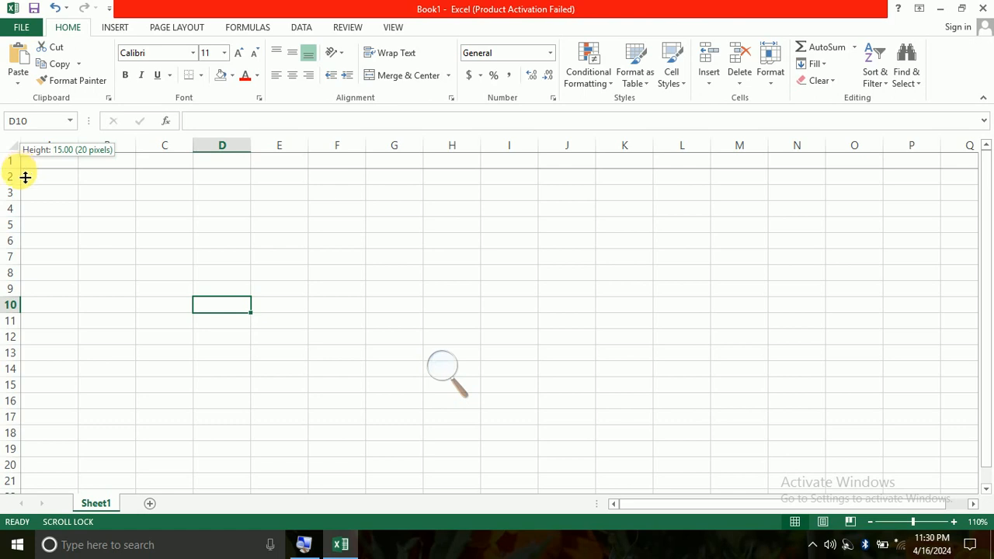
left_click_drag(24, 177, 27, 215)
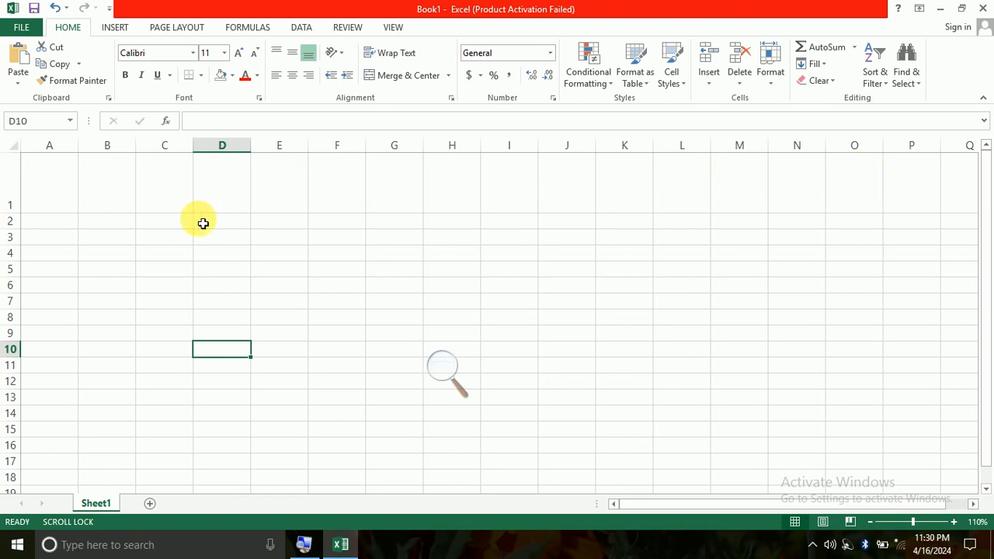
left_click_drag(25, 220, 26, 249)
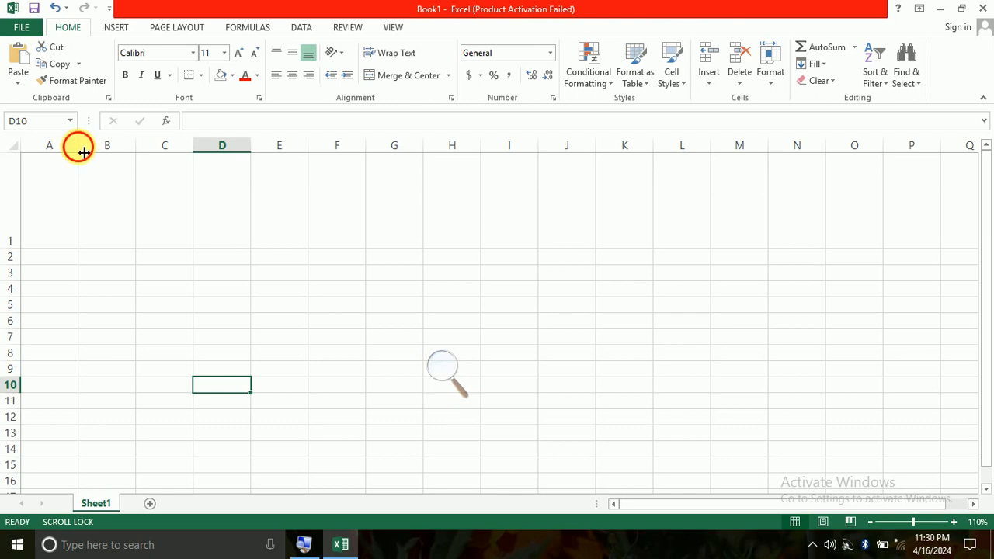
Step: Widen column A freehand to a little more than twice its default width
left_click_drag(84, 152, 84, 153)
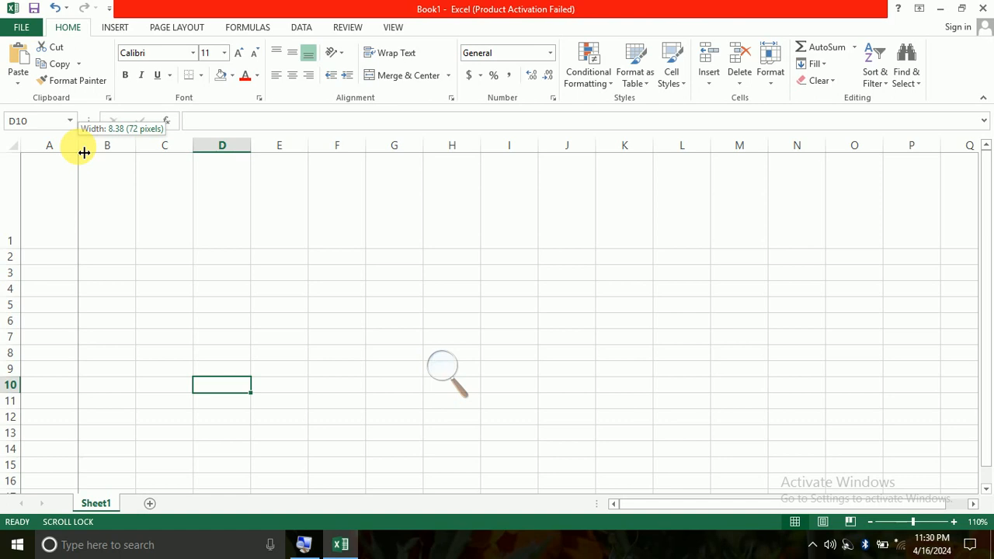
left_click(78, 148)
left_click_drag(84, 152, 159, 152)
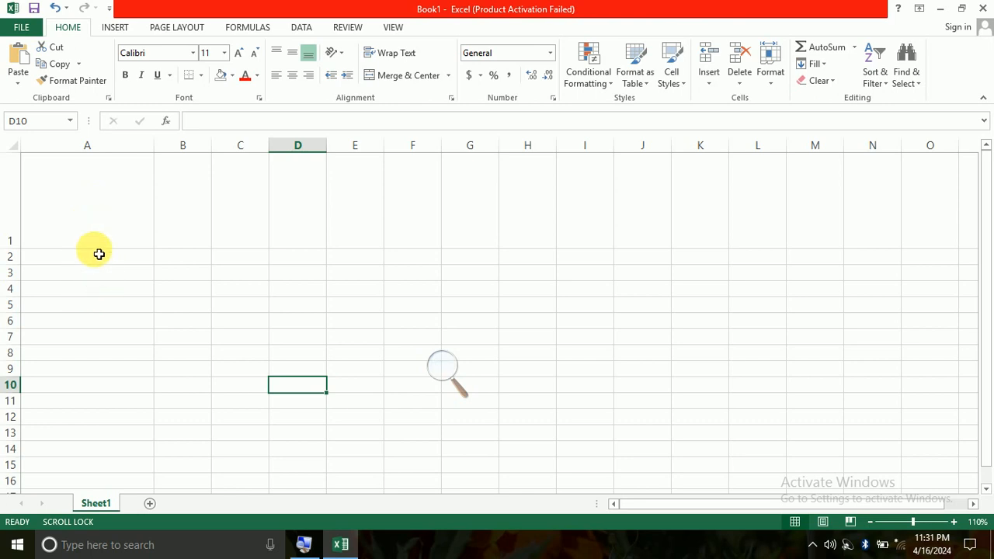
Step: Set the column width of columns A through H to 25, using the range A1:H1
left_click(188, 206)
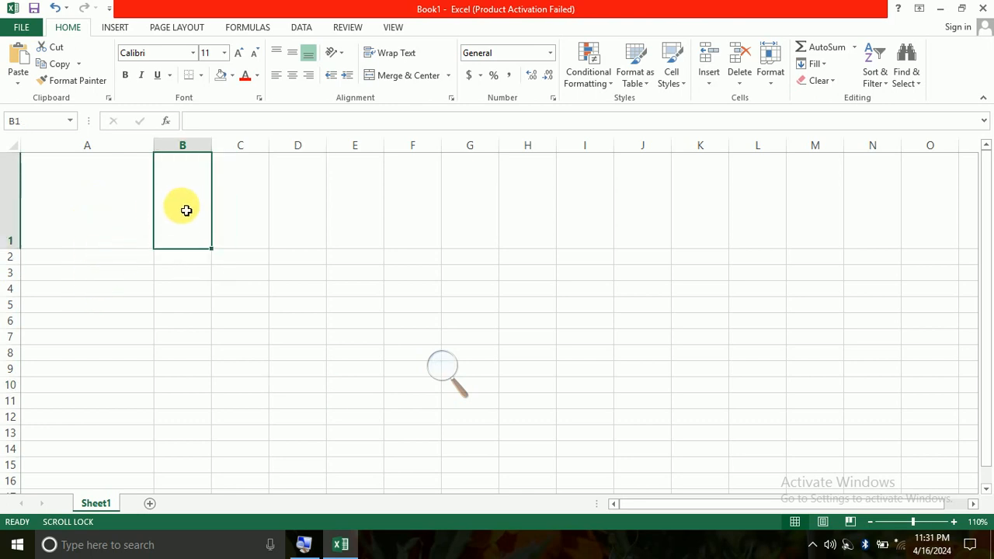
left_click_drag(61, 206, 528, 208)
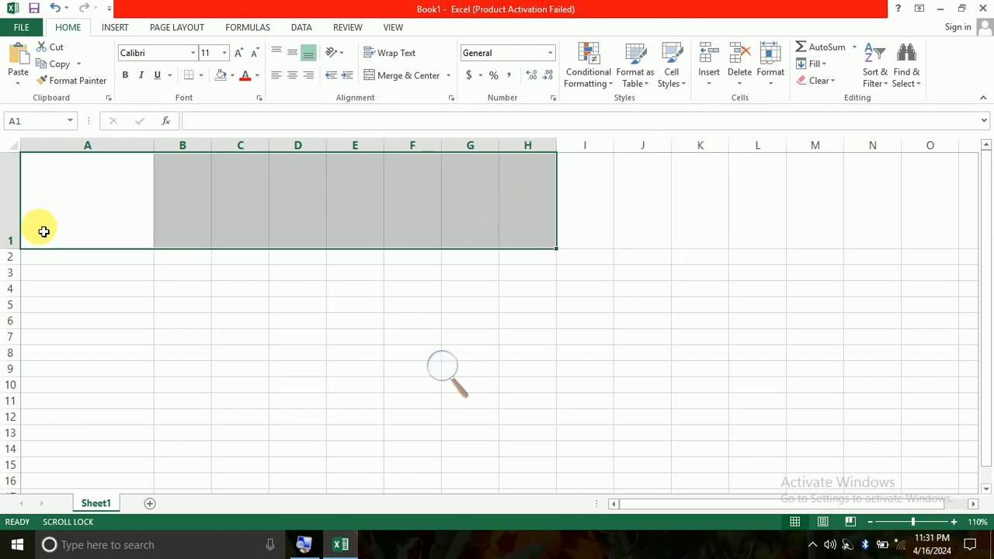
left_click(773, 91)
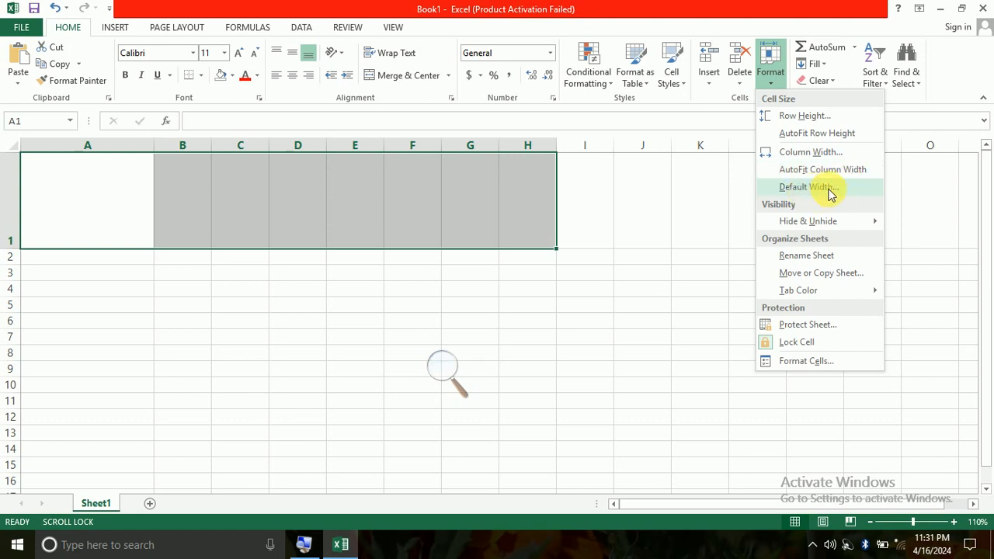
left_click(810, 155)
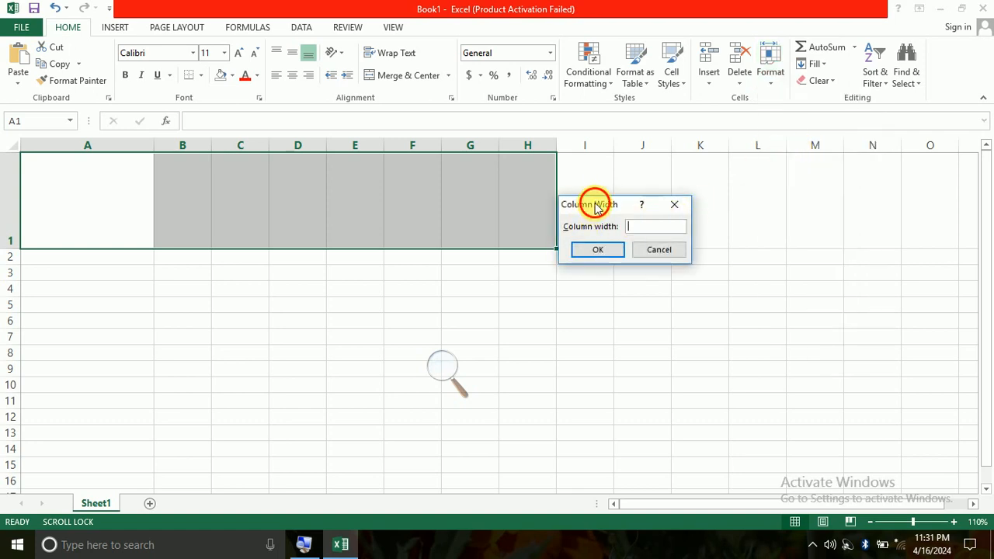
left_click_drag(595, 208, 608, 231)
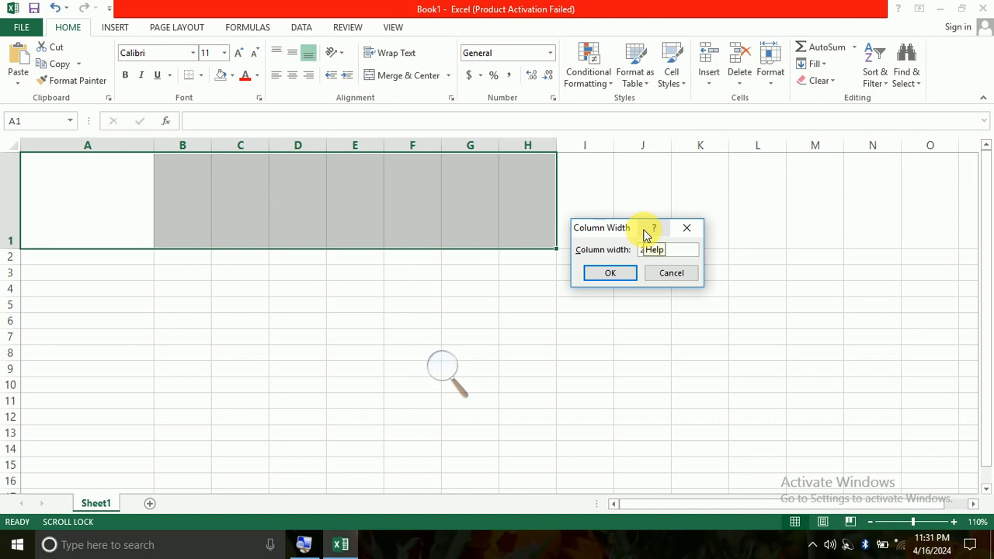
type("25")
left_click(611, 272)
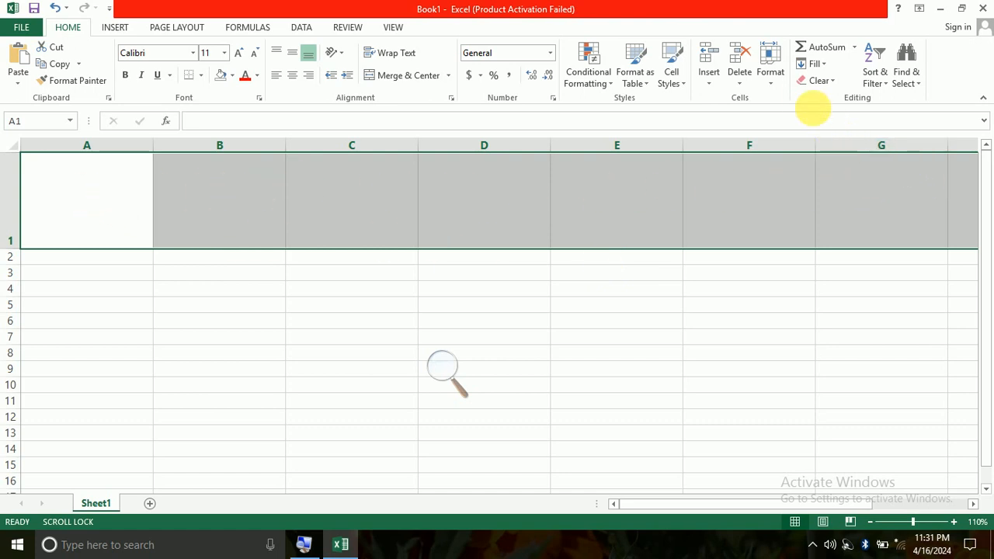
Step: Select the range A2:E9 and set the row height of its rows to 20
left_click(772, 82)
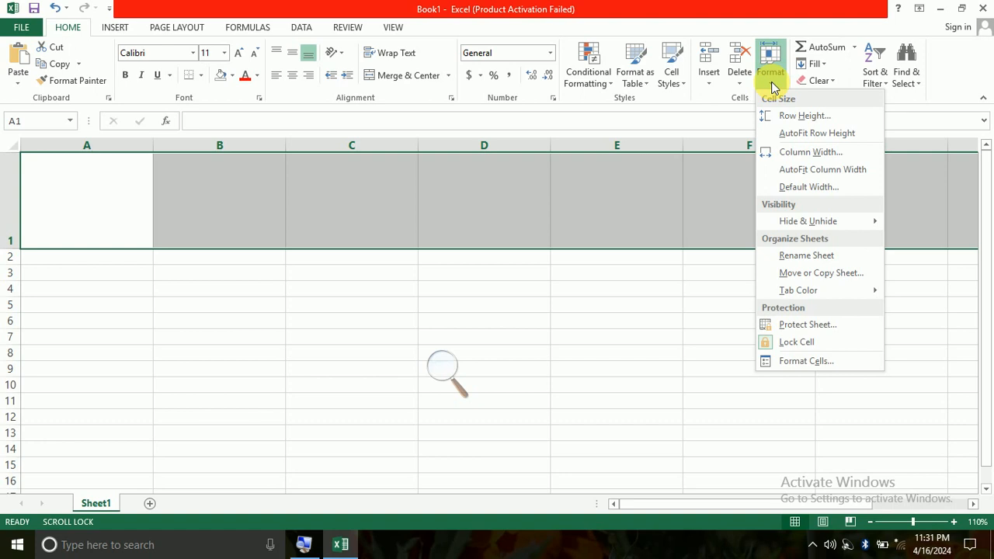
left_click(544, 332)
left_click(75, 306)
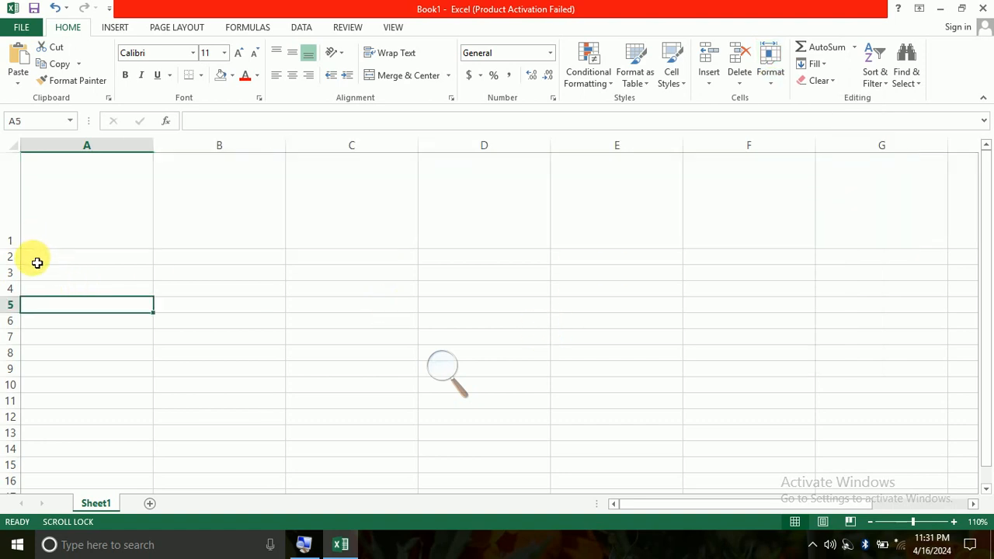
left_click_drag(38, 259, 607, 366)
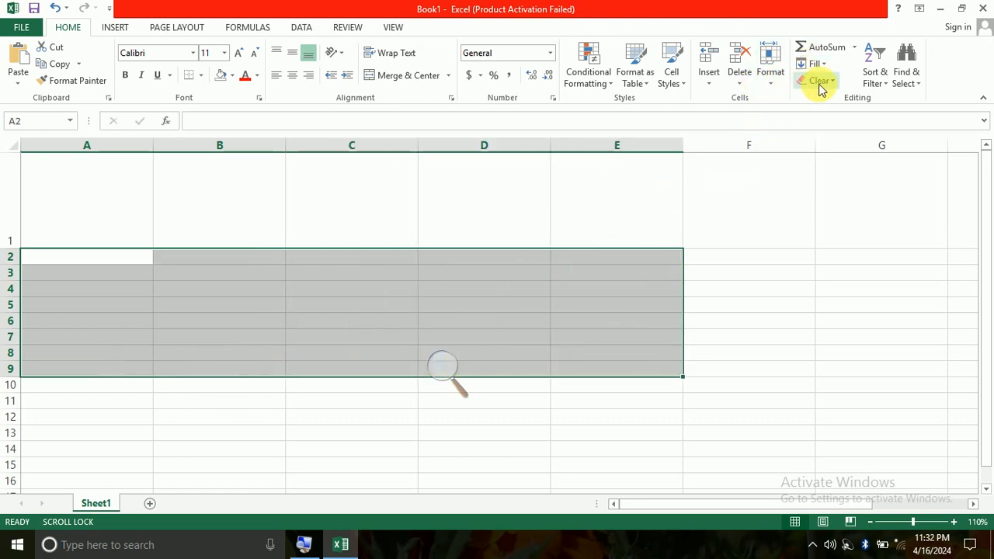
left_click(769, 78)
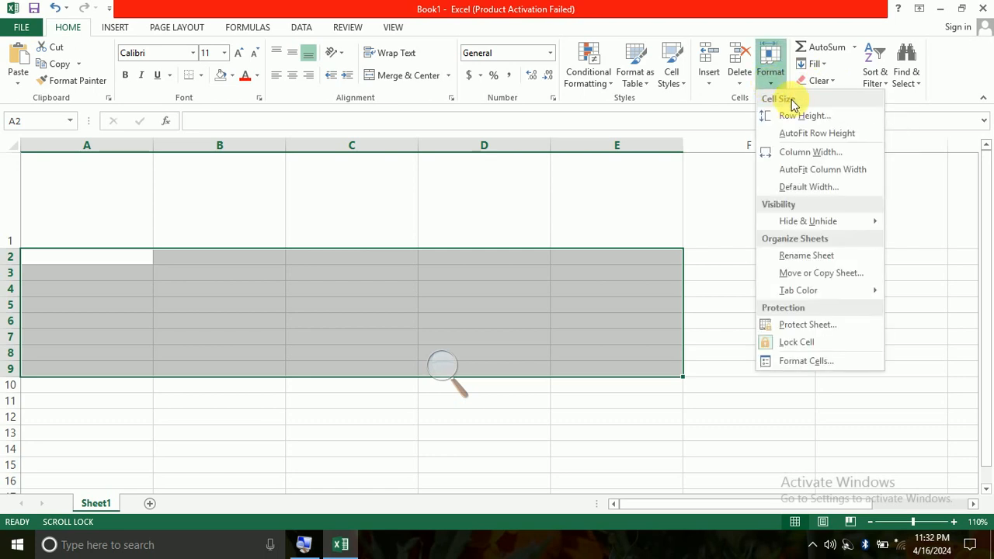
left_click(800, 119)
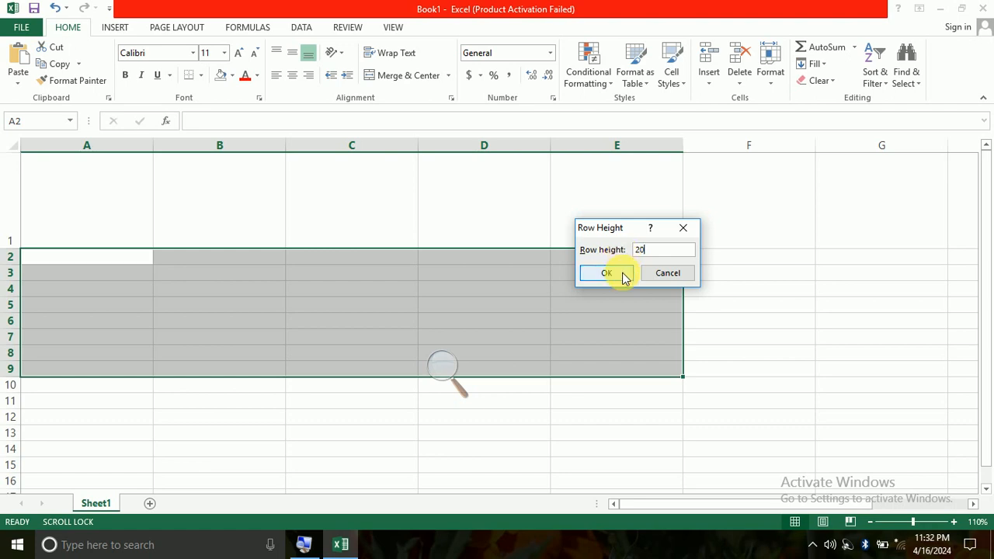
left_click(607, 273)
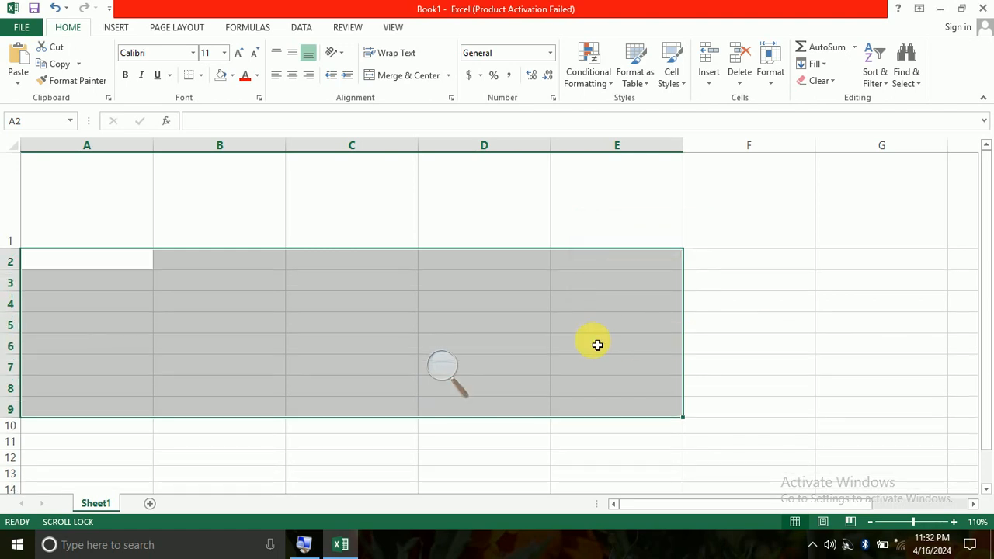
Step: Set the row height of rows 2 through 9 to 25 and deselect the range
left_click(770, 69)
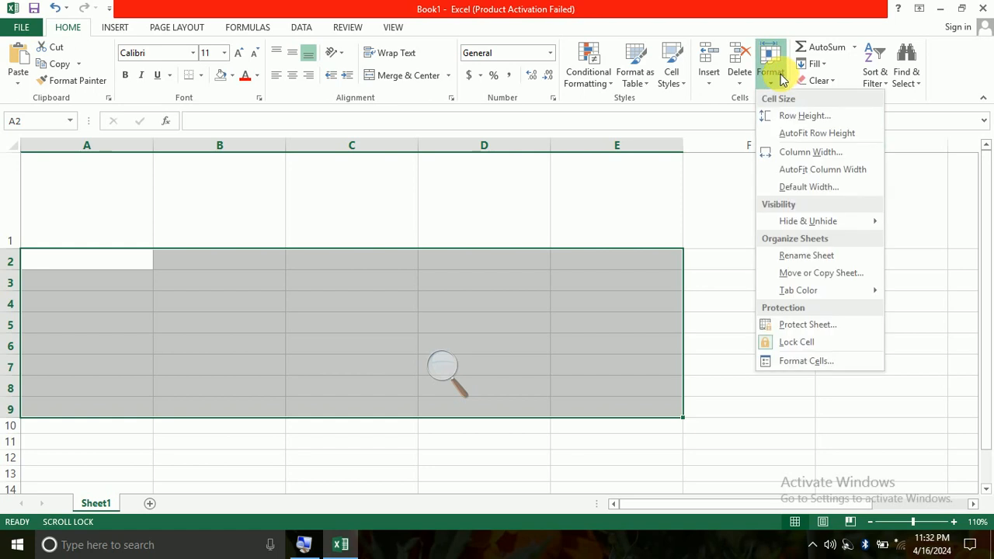
left_click(794, 117)
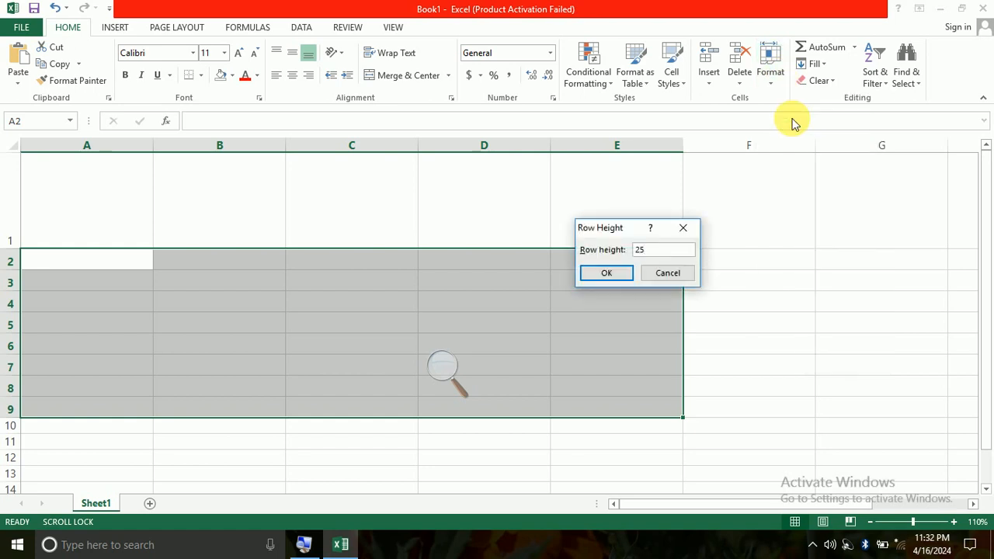
type("25")
left_click(601, 275)
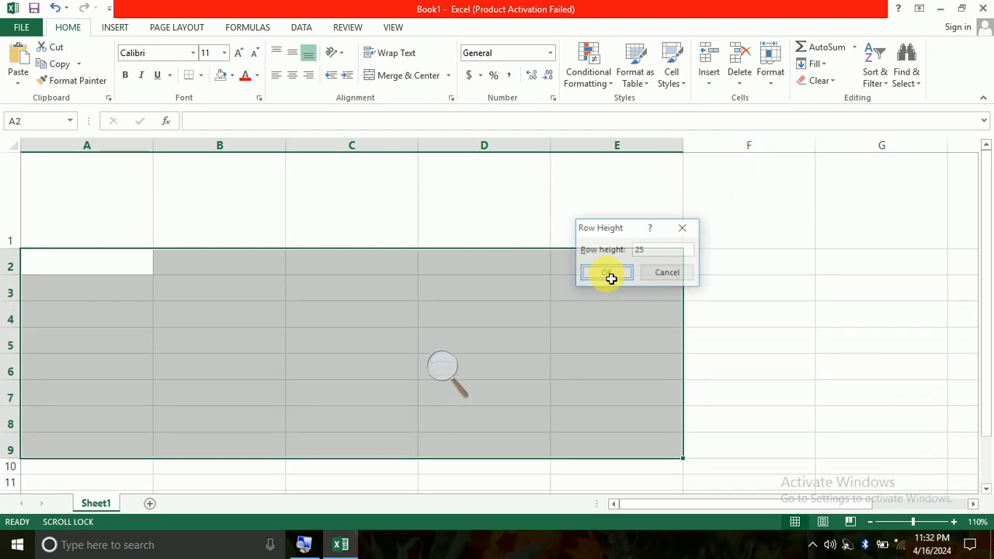
left_click(724, 293)
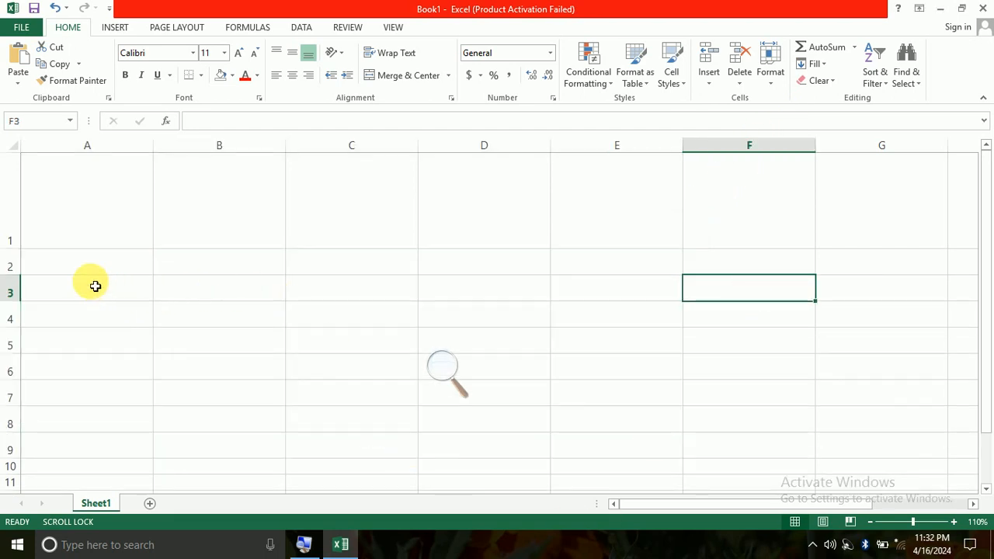
Step: Reduce the height of row 1 freehand until it is only slightly taller than the rows below it
left_click(68, 267)
left_click_drag(68, 267, 713, 395)
left_click(883, 189)
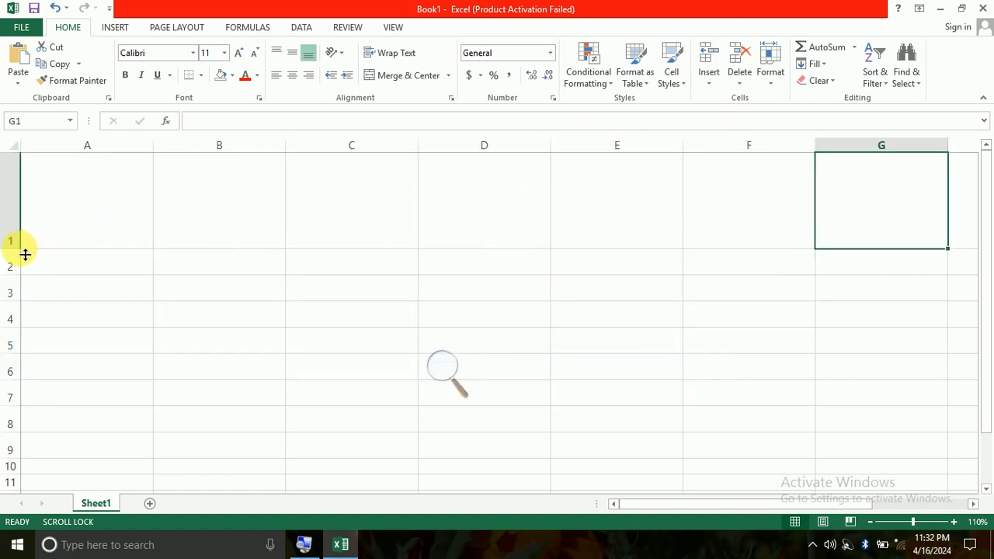
left_click_drag(26, 249, 23, 188)
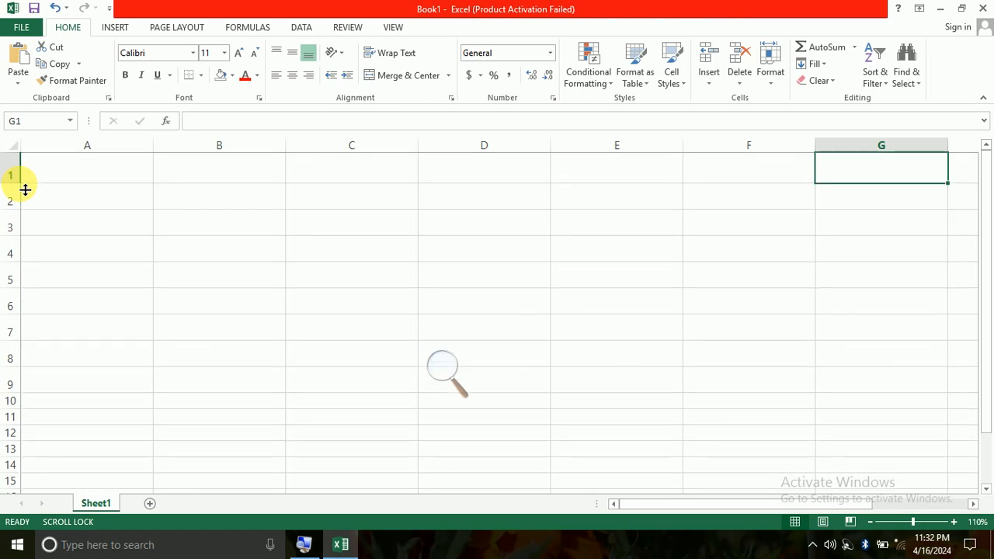
left_click(155, 229)
Step: Enter 12 in cell A1
left_click(112, 179)
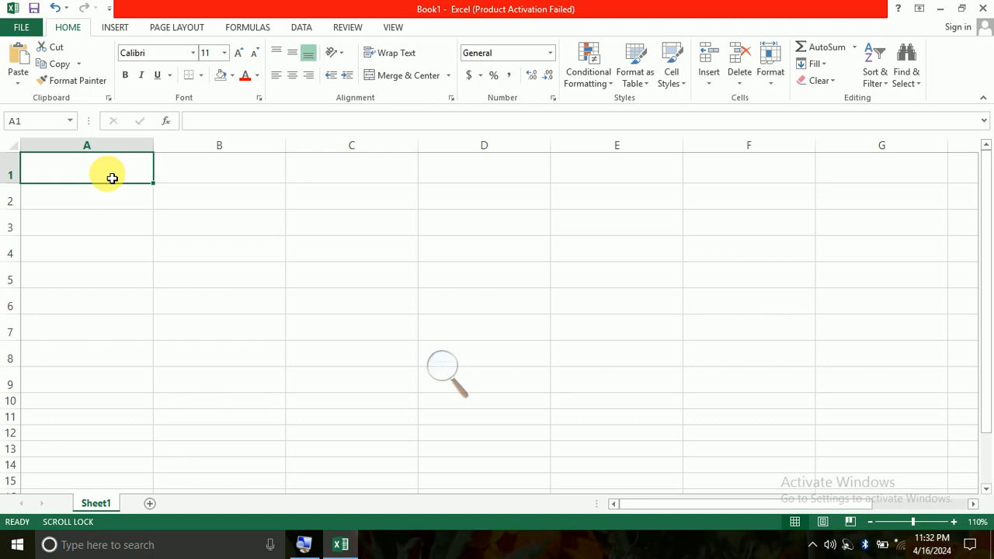
type("1")
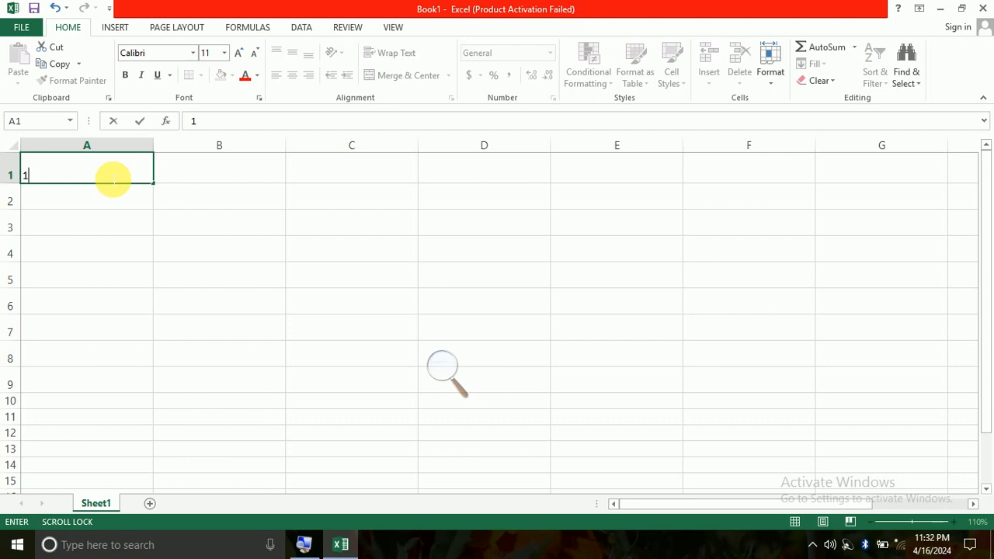
scroll(112, 179, "down", 1)
type("2")
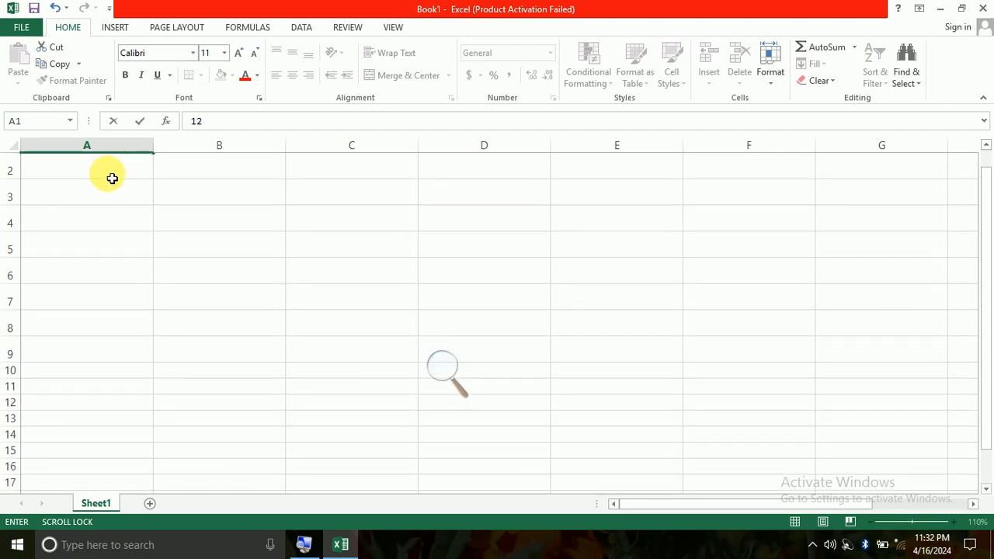
key("Return")
Step: Enter 1 in A2 and 2 in A3, and fill the number series down to A10
type("1")
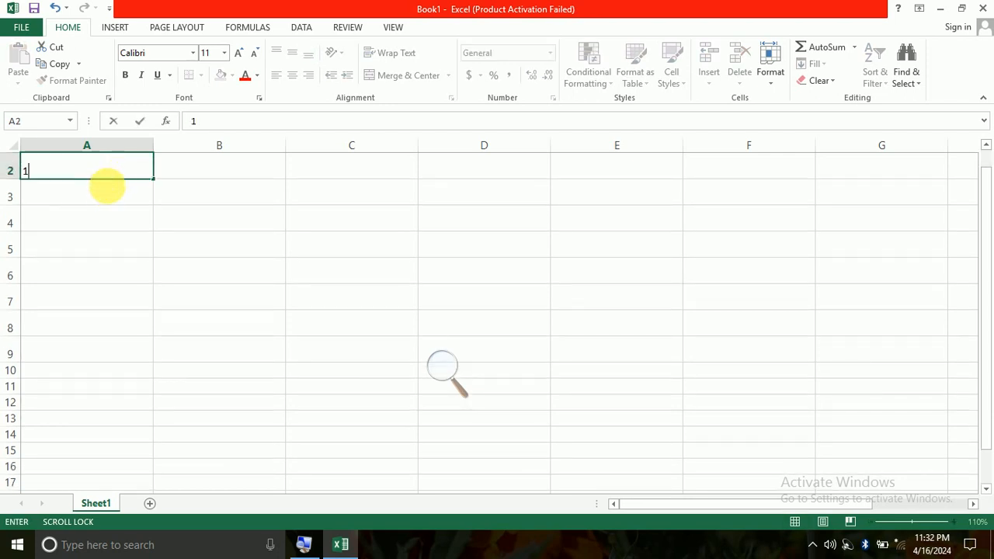
key("Return")
type("2")
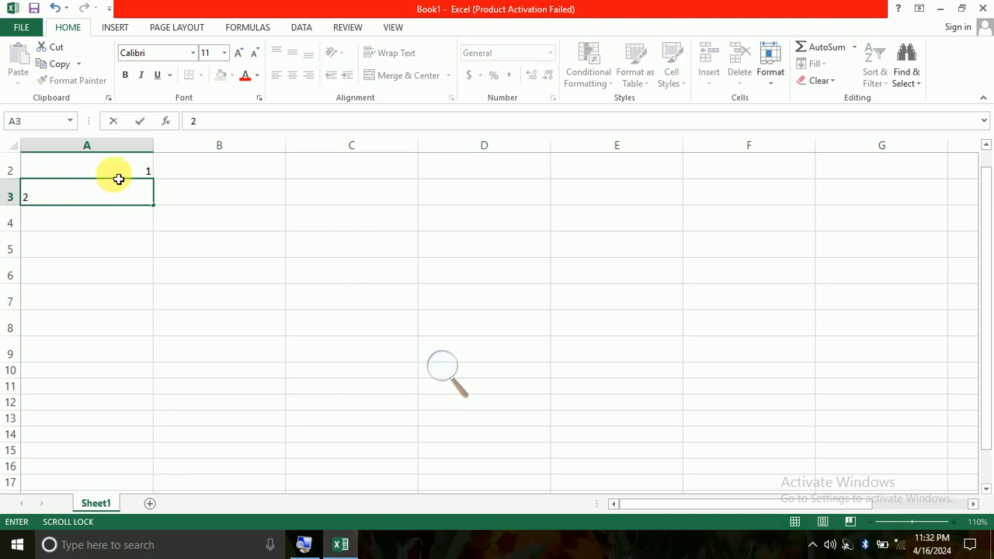
left_click_drag(116, 173, 168, 376)
left_click(275, 319)
Step: Make the numbers in A2:A10 bold and enlarge their font by three size steps
left_click_drag(128, 170, 129, 373)
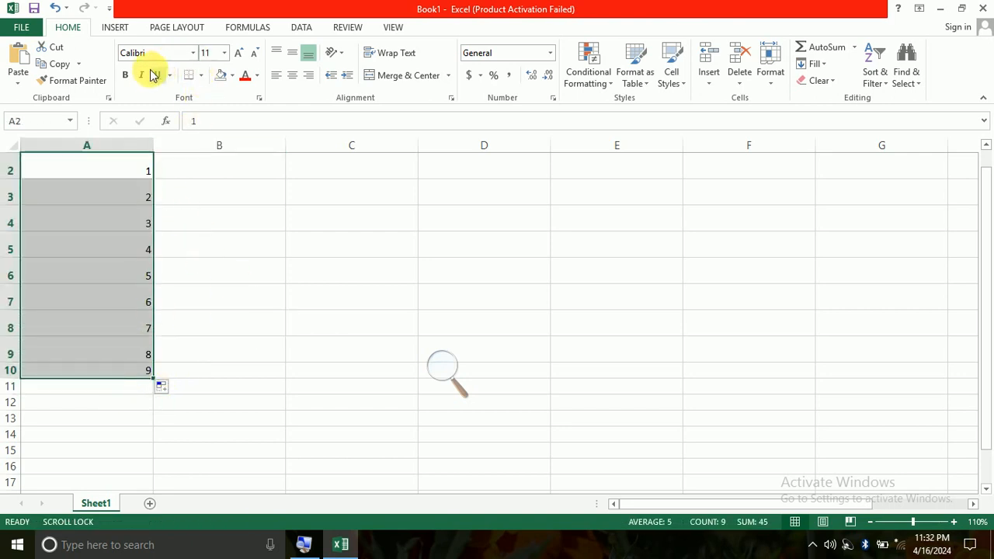
left_click(127, 75)
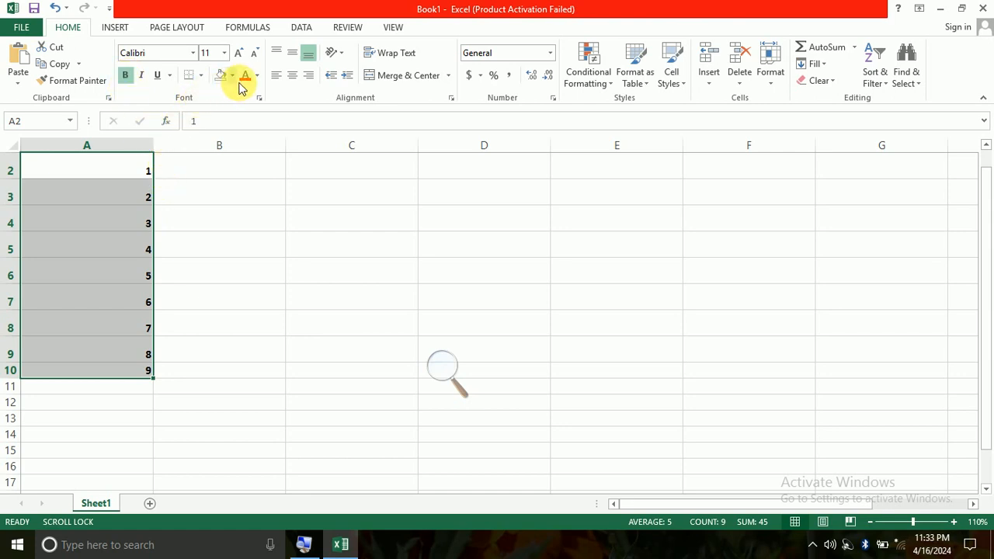
left_click(239, 54)
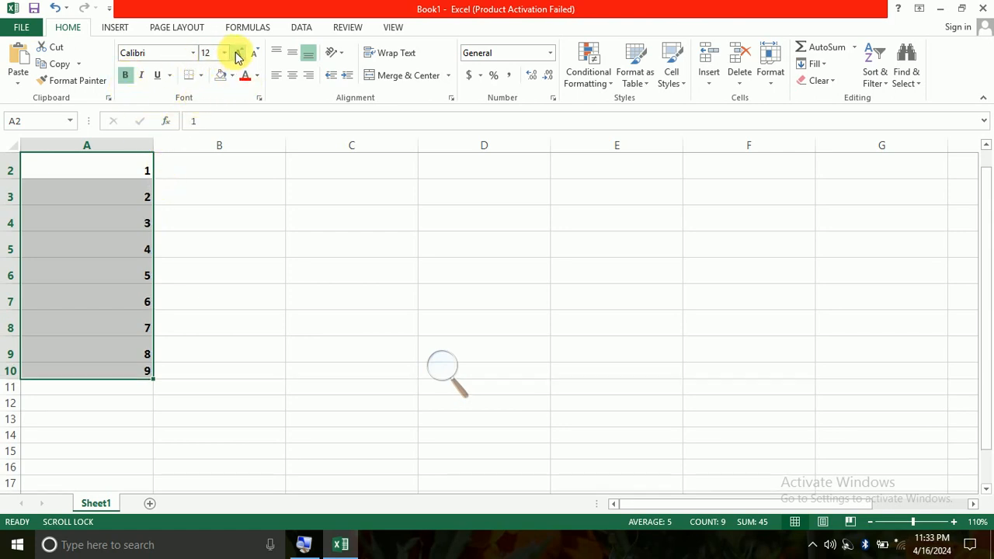
left_click(239, 55)
left_click(238, 55)
left_click(226, 259)
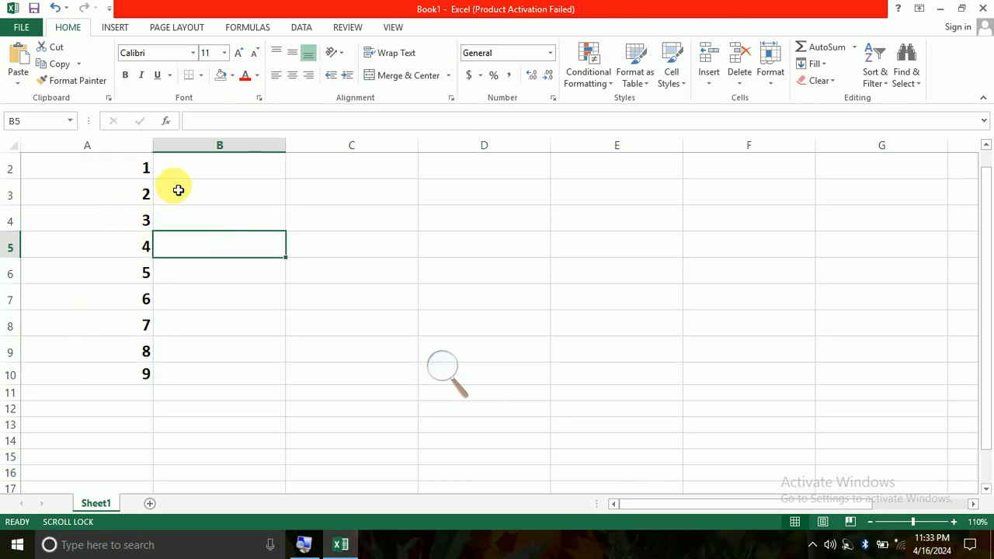
Step: Enter a first name in cell B2
left_click(214, 172)
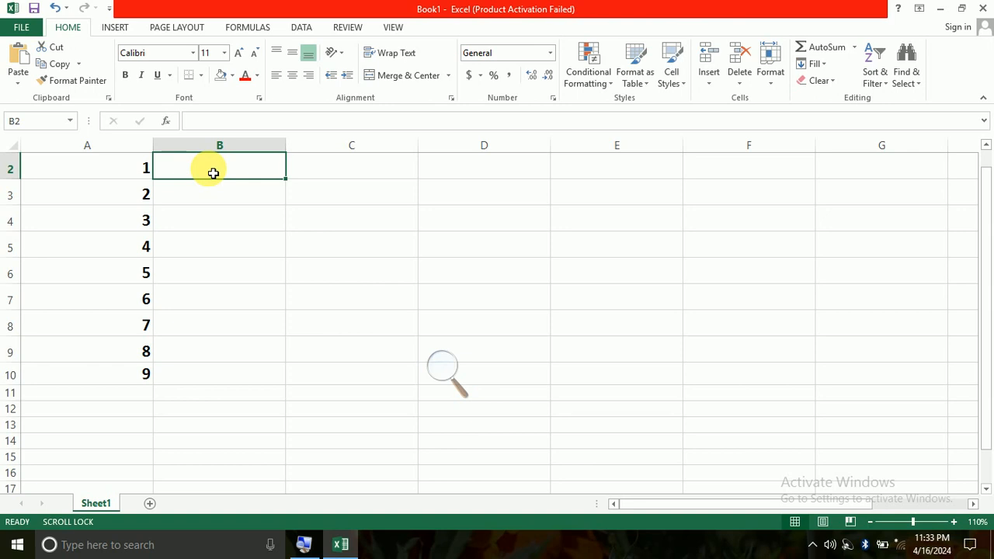
type("Ram")
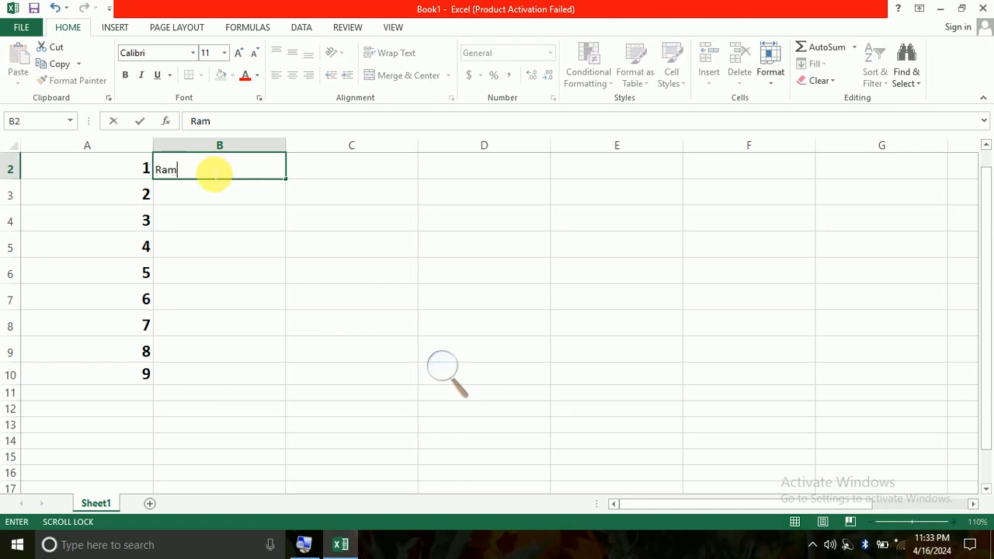
scroll(215, 174, "down", 1)
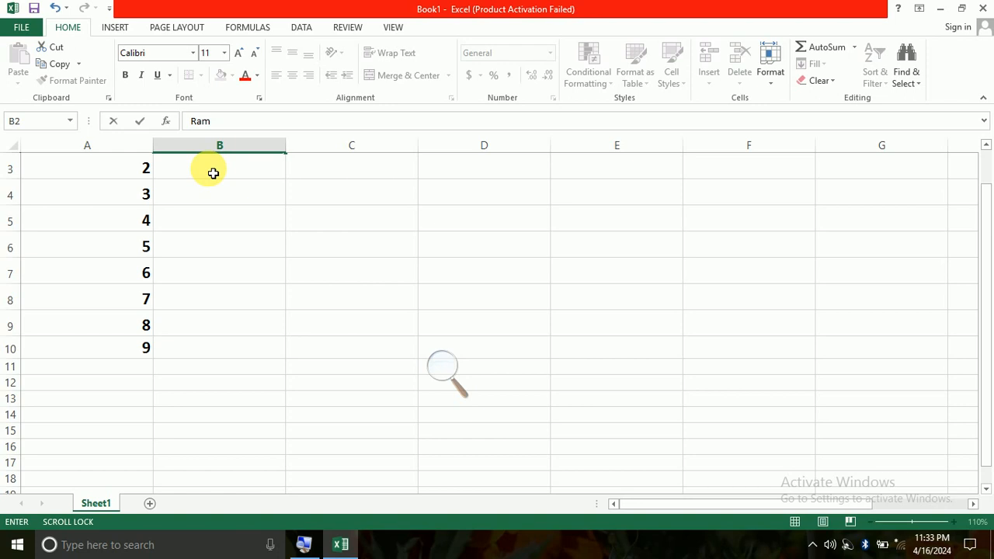
scroll(213, 173, "up", 1)
Step: Enter two first names run together, without a space between them, in cell B3
left_click(188, 200)
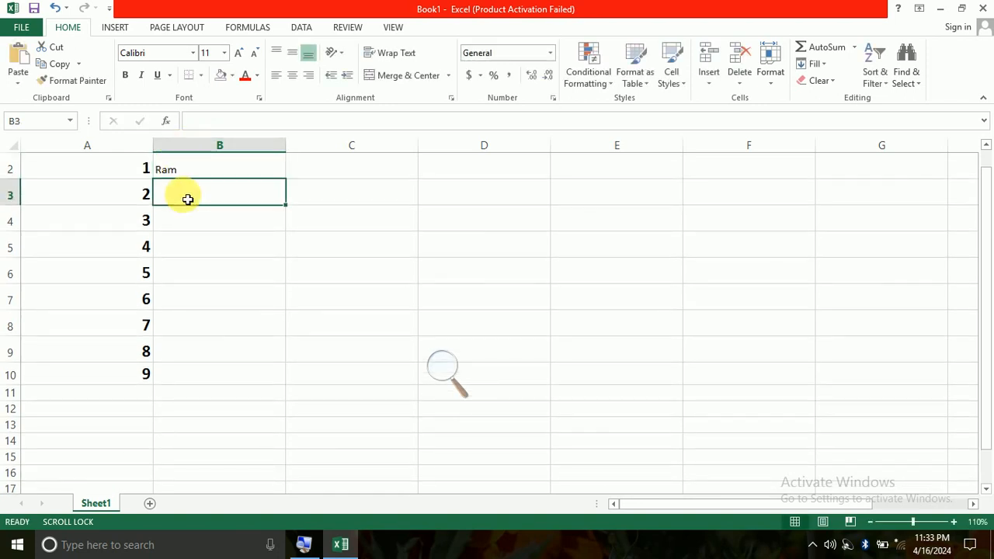
type("Shya")
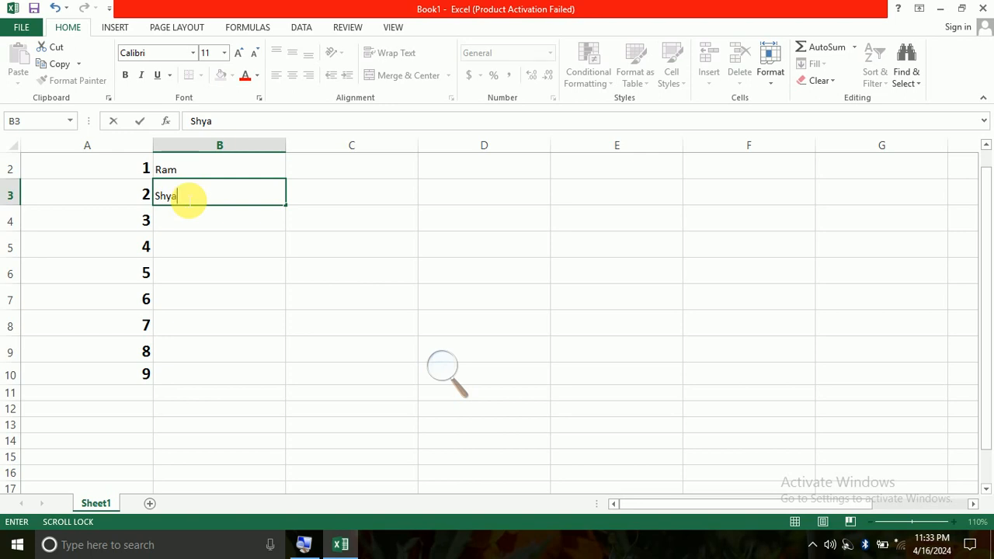
type("m")
scroll(188, 200, "down", 1)
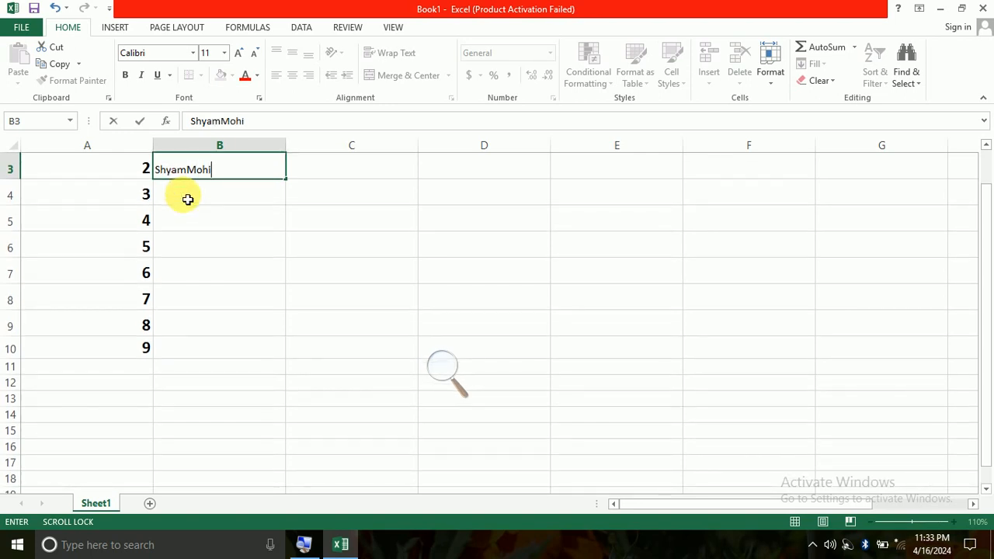
scroll(188, 199, "down", 1)
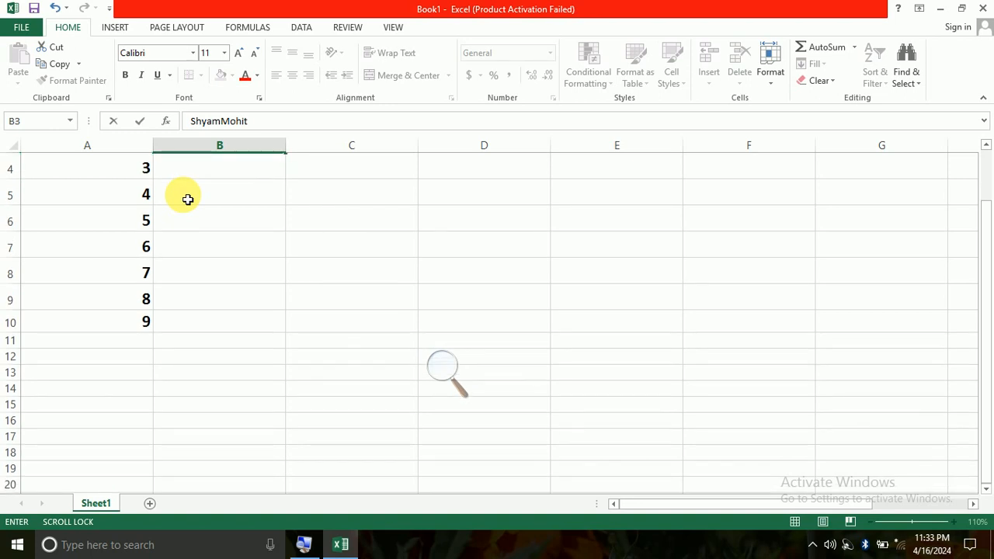
scroll(188, 200, "up", 1)
scroll(195, 200, "up", 2)
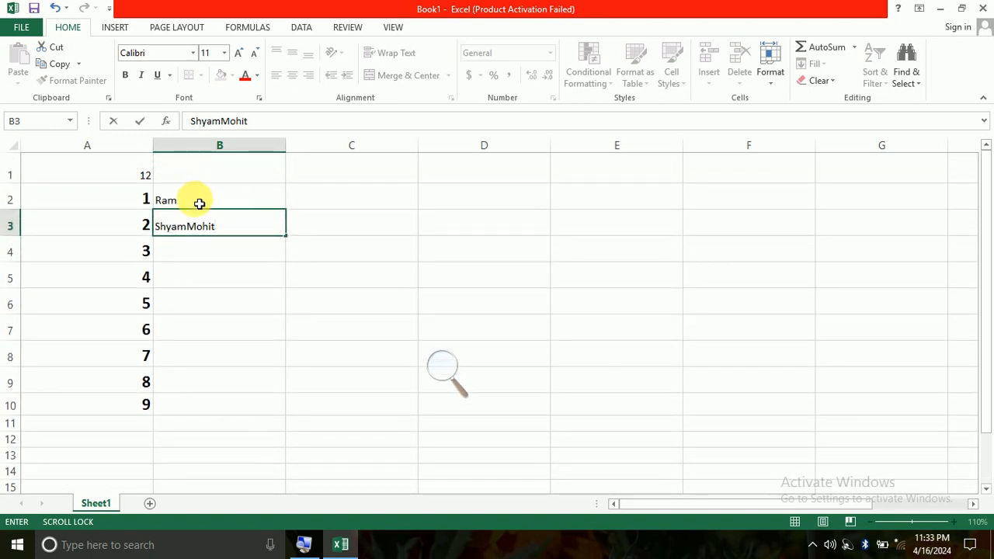
left_click(199, 204)
Step: Clear the number from cell A1
left_click(114, 177)
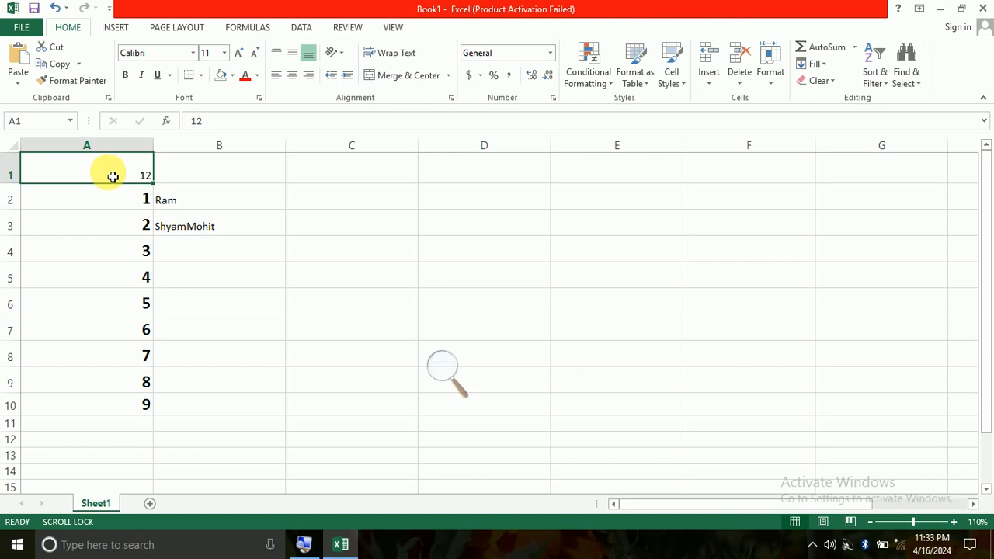
left_click(292, 254)
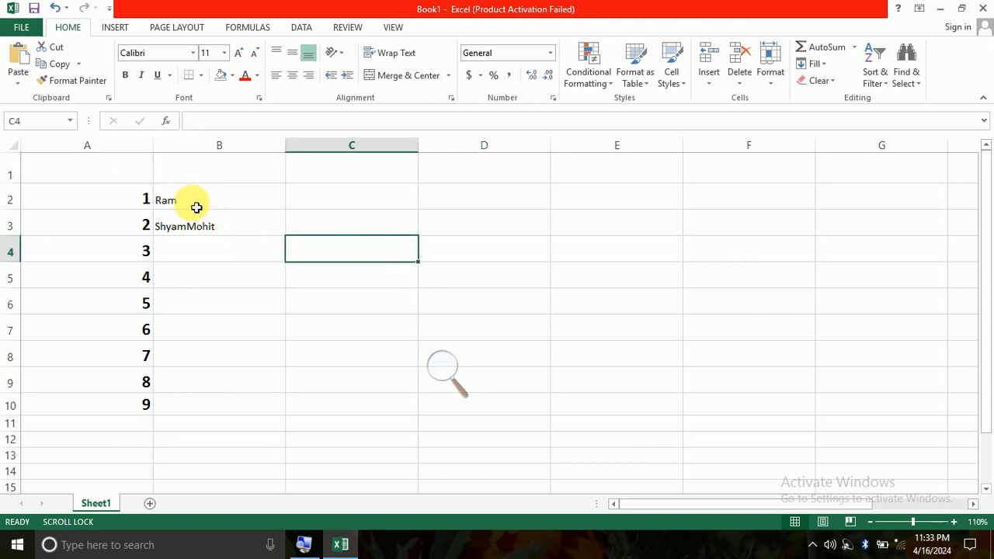
Step: Make the names in cells B2 and B3 bold
left_click(197, 204)
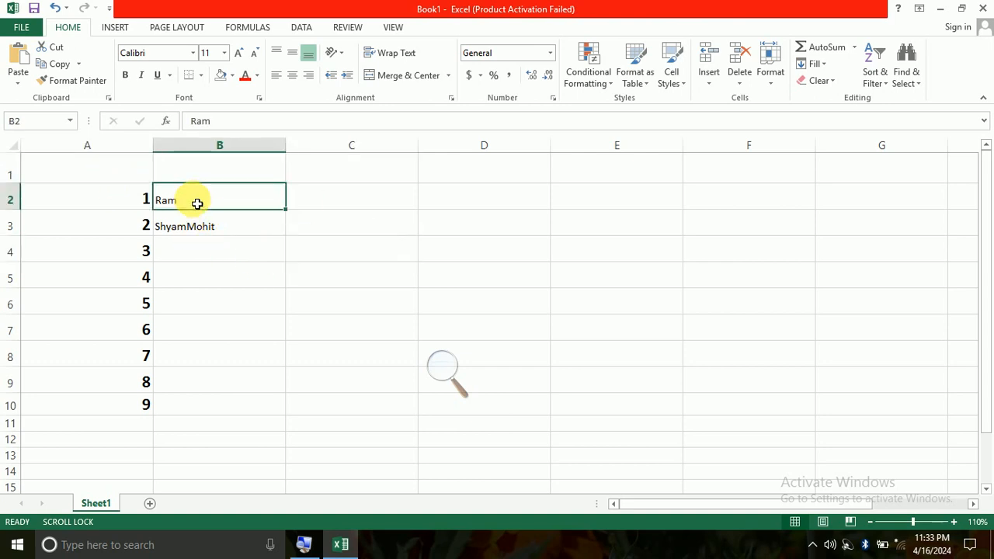
left_click(125, 75)
left_click(204, 226)
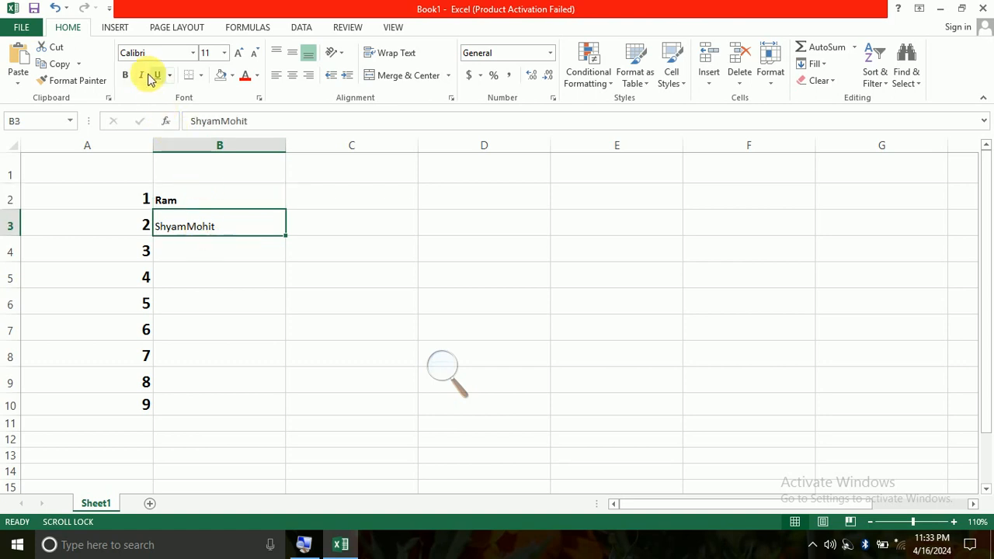
left_click(125, 75)
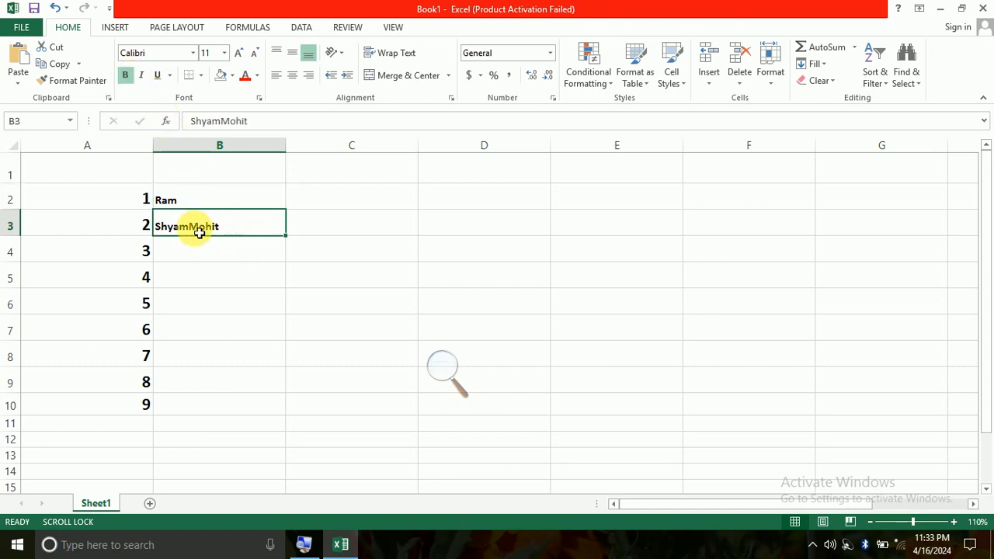
Step: Move the second name out of the text in B3 into cell B4
double_click(237, 230)
left_click_drag(237, 230, 194, 237)
key("ctrl+c")
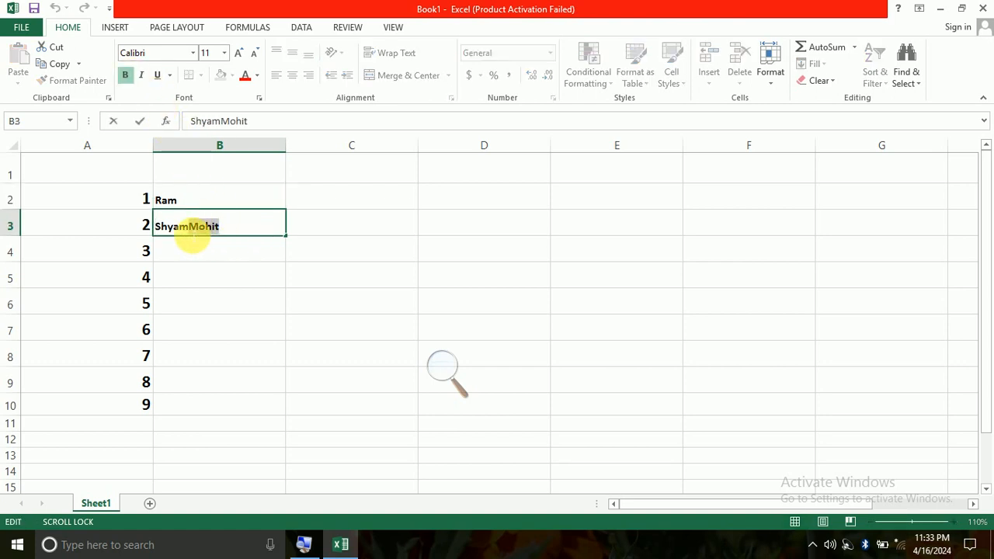
key("BackSpace")
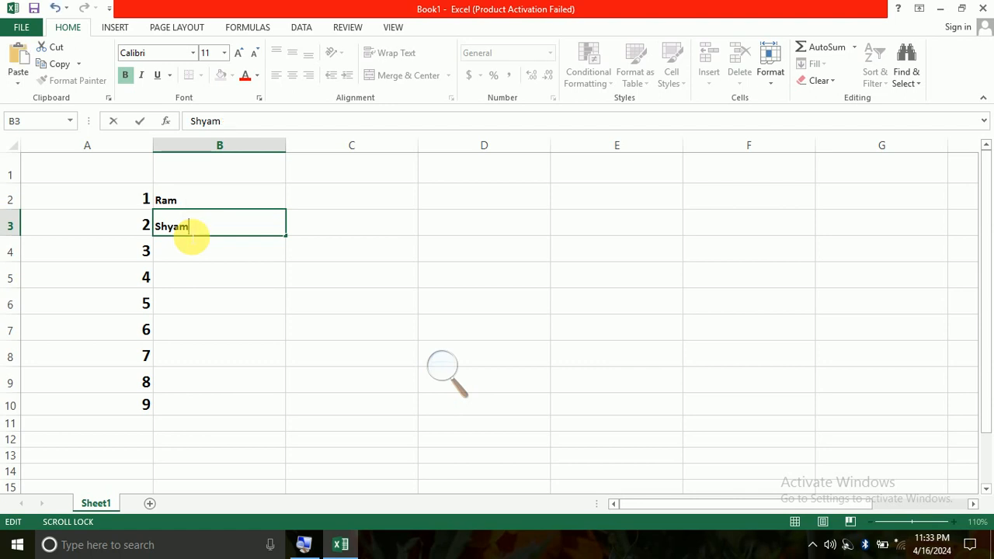
left_click(184, 251)
key("ctrl+v")
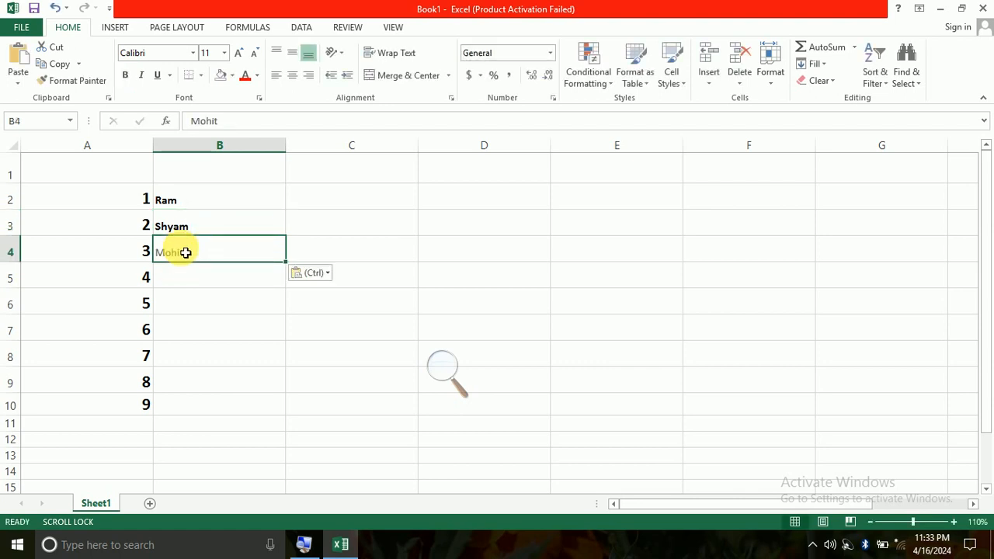
Step: Make the name in cell B4 bold
left_click(211, 302)
left_click(178, 251)
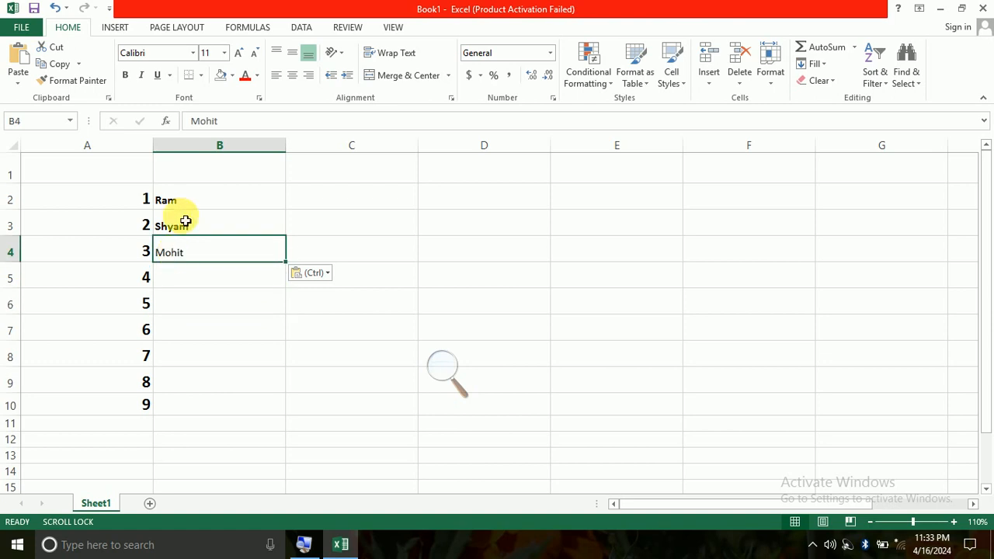
left_click(125, 75)
left_click(225, 323)
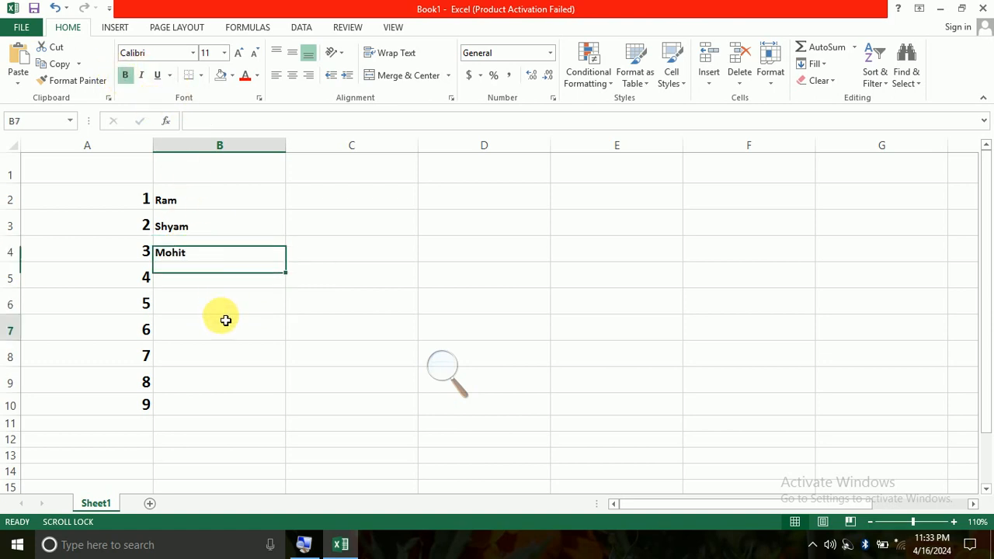
left_click(189, 199)
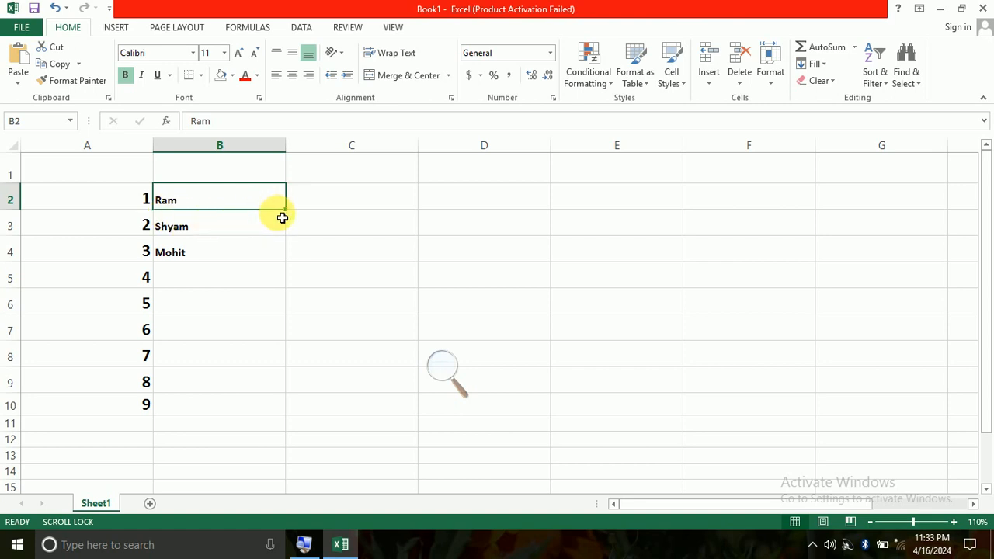
left_click(104, 207)
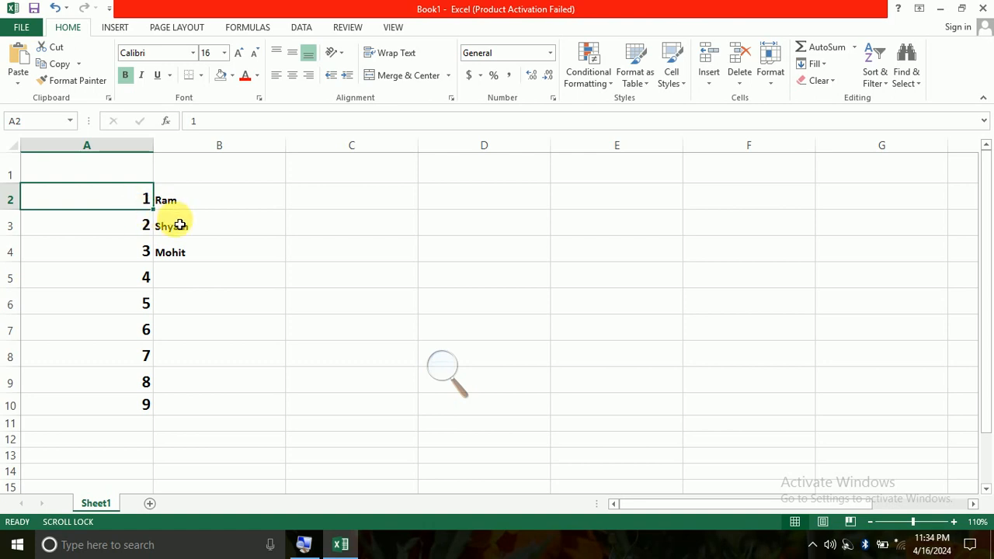
left_click(300, 267)
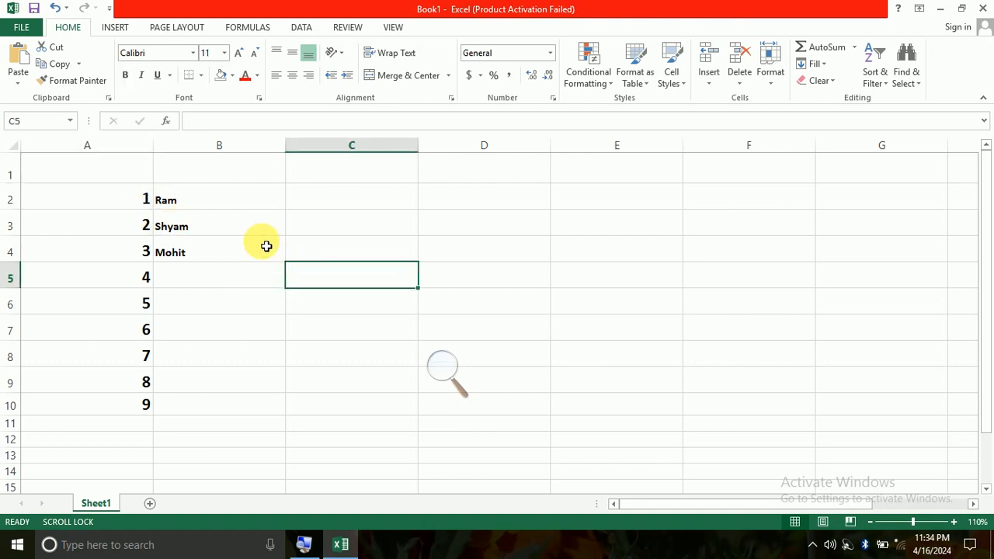
Step: Enter the symbols #, @, !, ^ and & in cells C2 to C6, one per cell
left_click(317, 207)
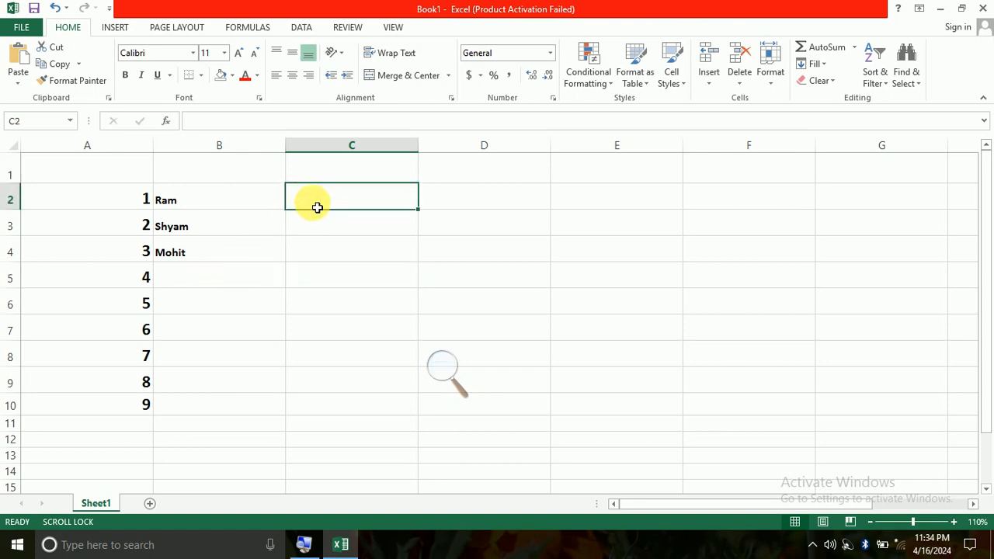
type("#")
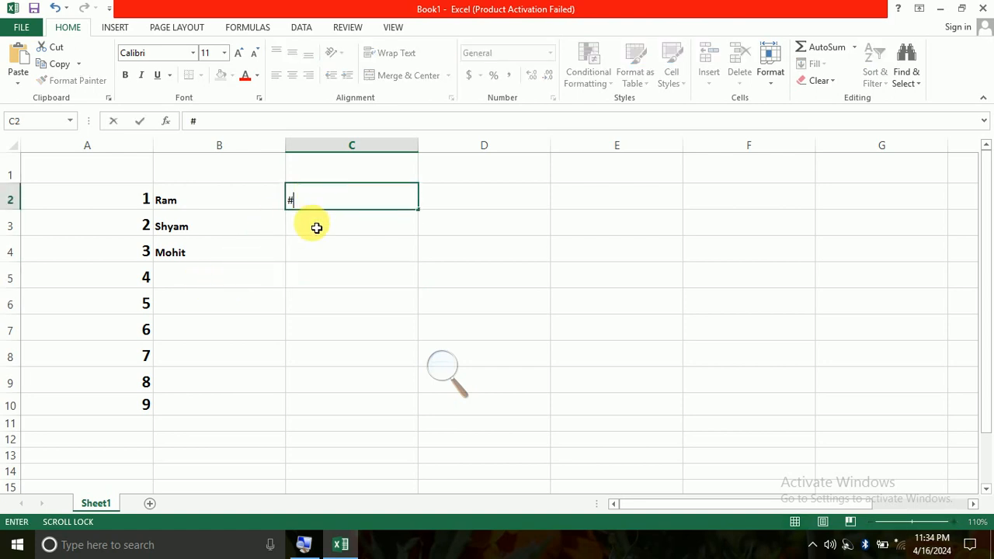
left_click(317, 227)
type("@")
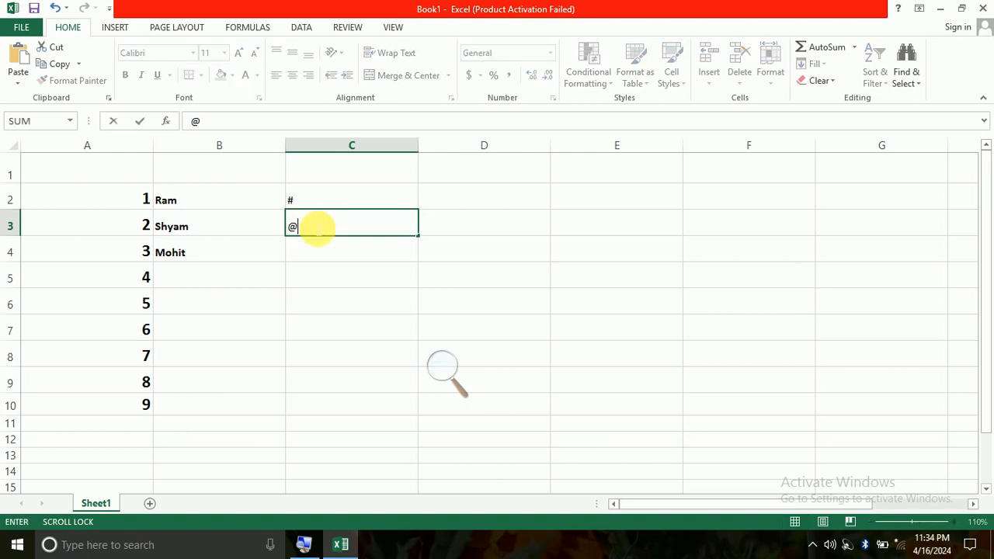
left_click(325, 242)
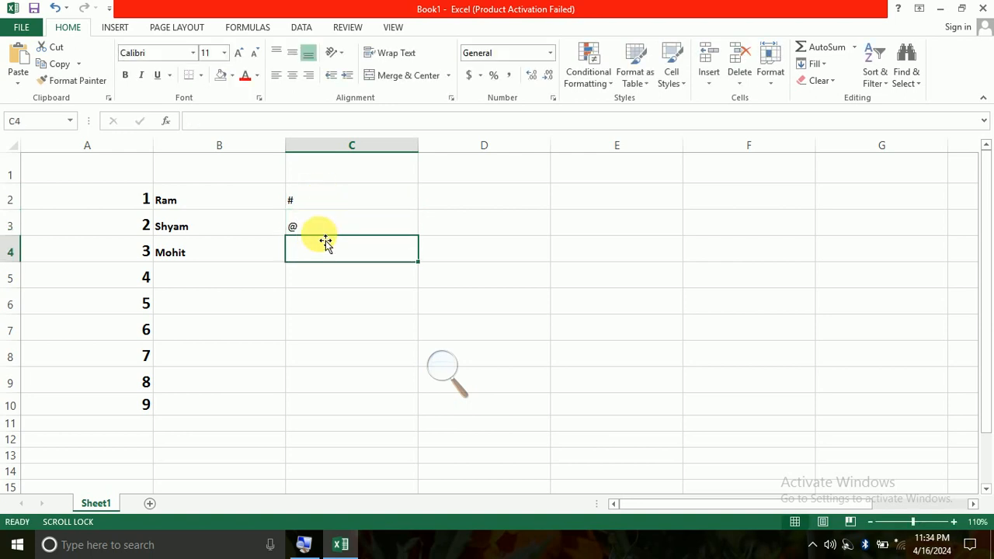
type("!")
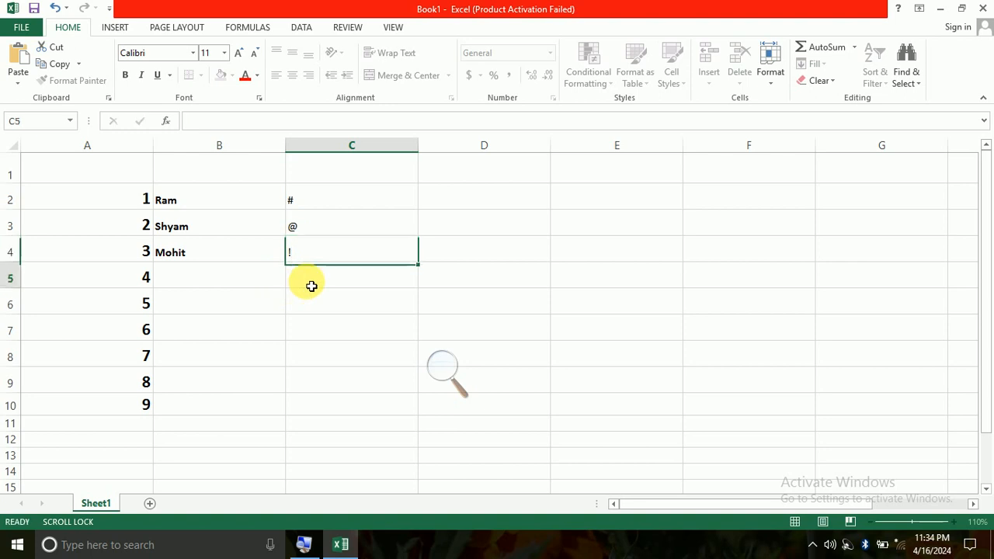
left_click(312, 285)
type("^")
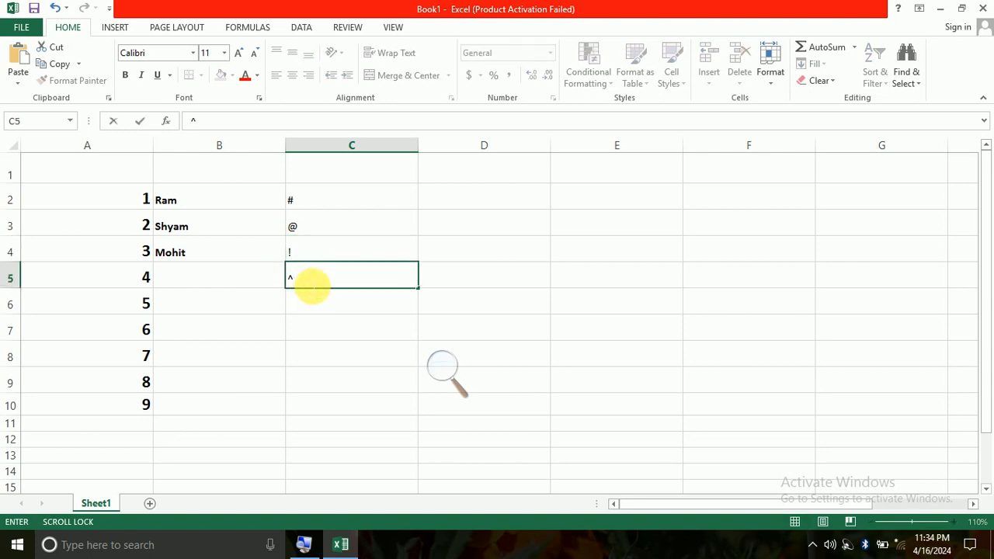
left_click(314, 309)
type("&")
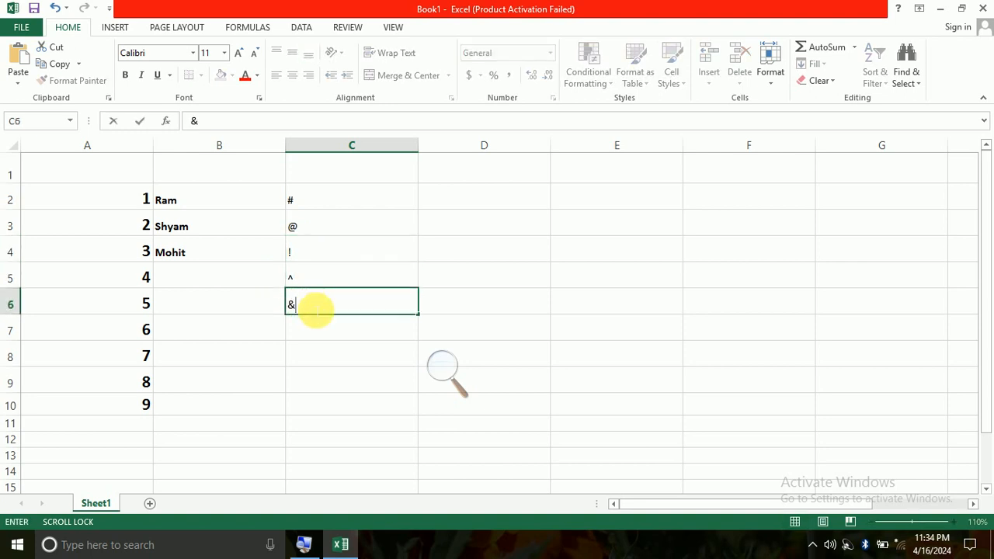
Step: Make the symbols in C2:C6 bold and enlarge their font to size 16
left_click_drag(303, 204, 306, 227)
left_click_drag(309, 262, 309, 304)
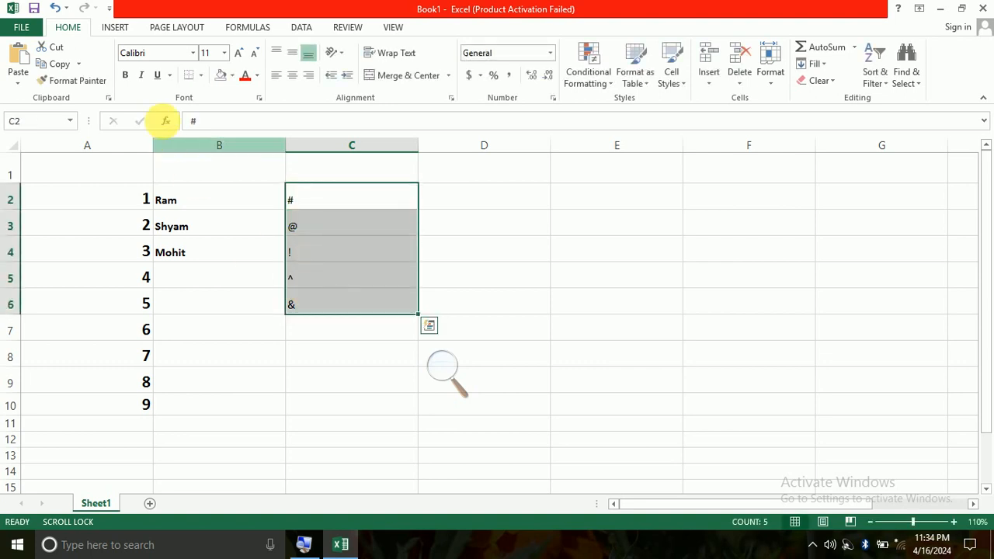
left_click(128, 76)
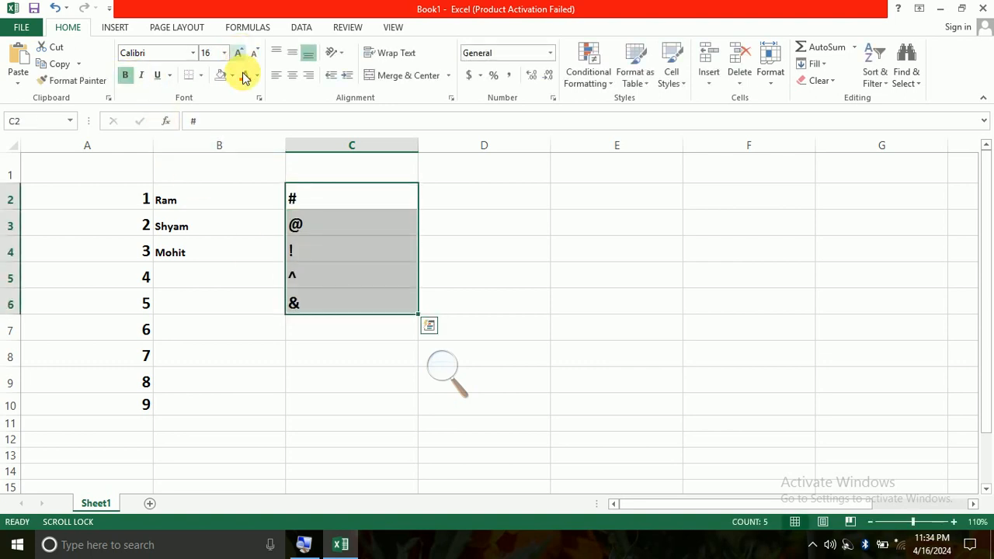
left_click(370, 378)
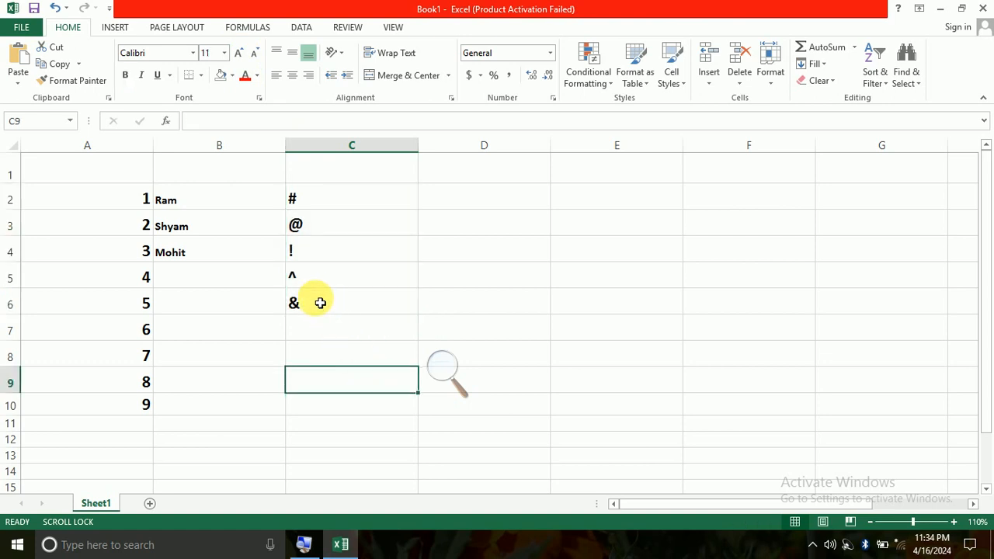
left_click(358, 224)
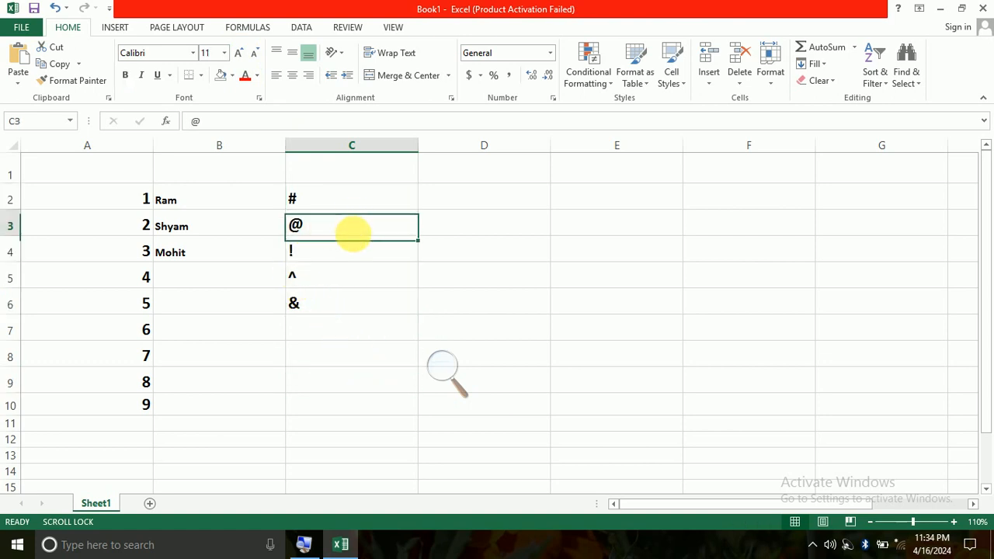
left_click(386, 302)
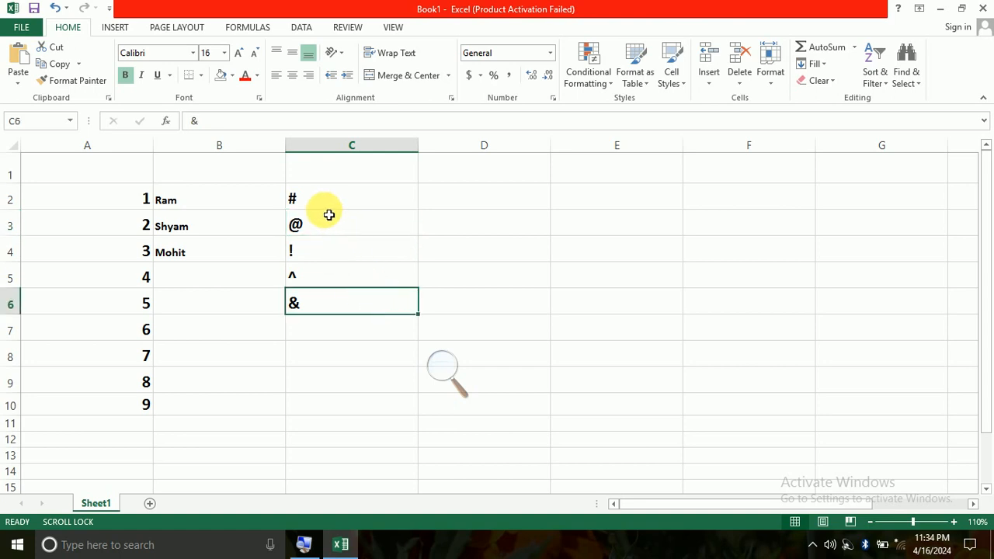
left_click(194, 201)
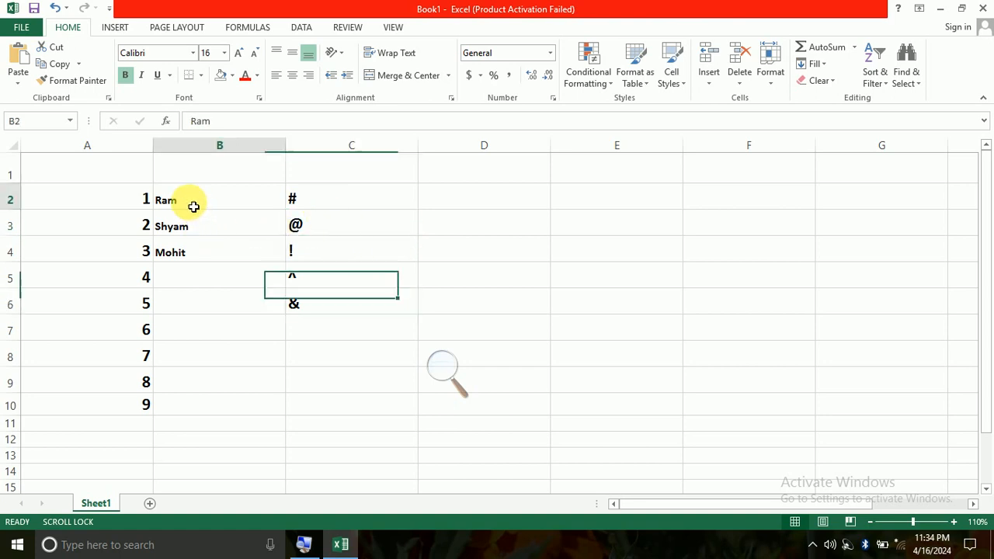
left_click(217, 281)
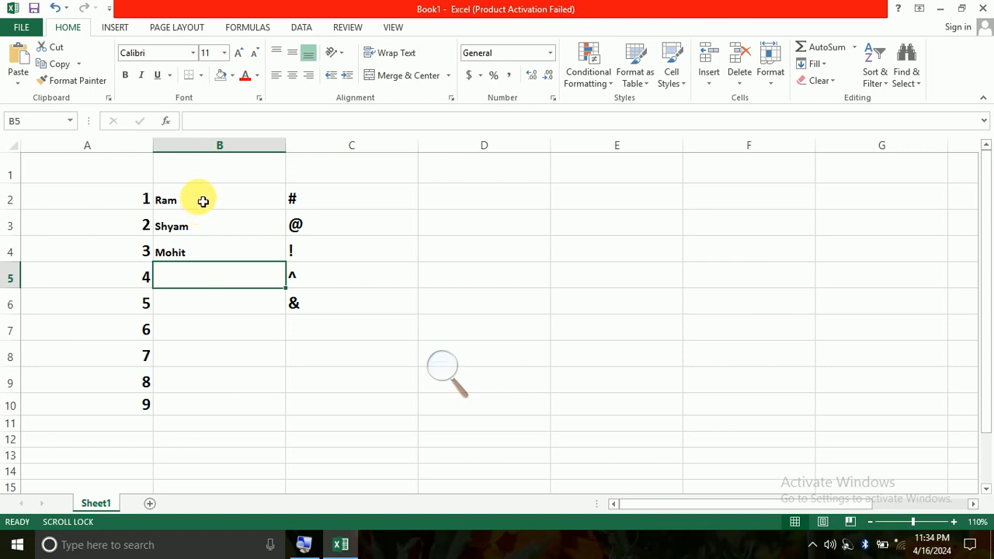
Step: Fill cells B2:C6 with the standard yellow colour
left_click_drag(202, 201, 395, 303)
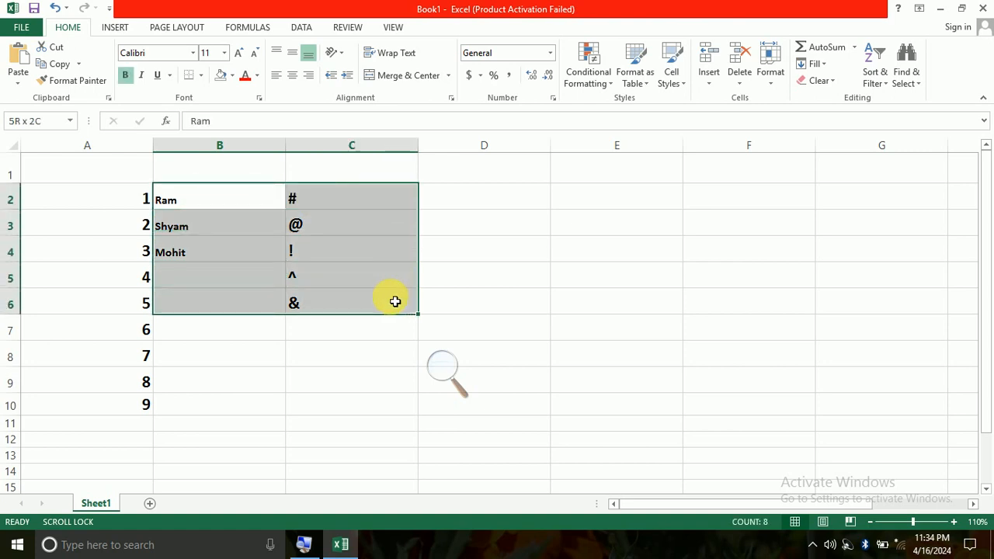
left_click(232, 76)
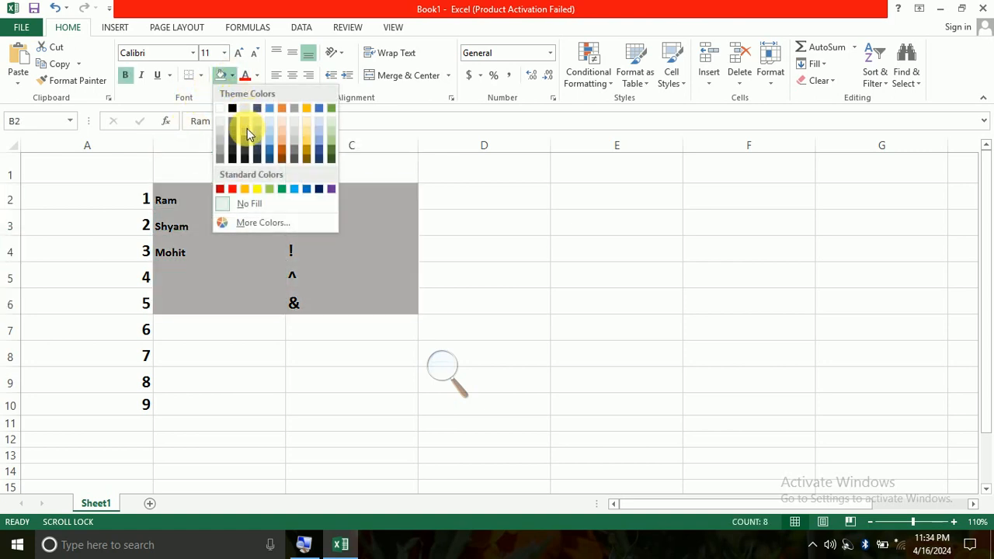
left_click(261, 189)
left_click(475, 252)
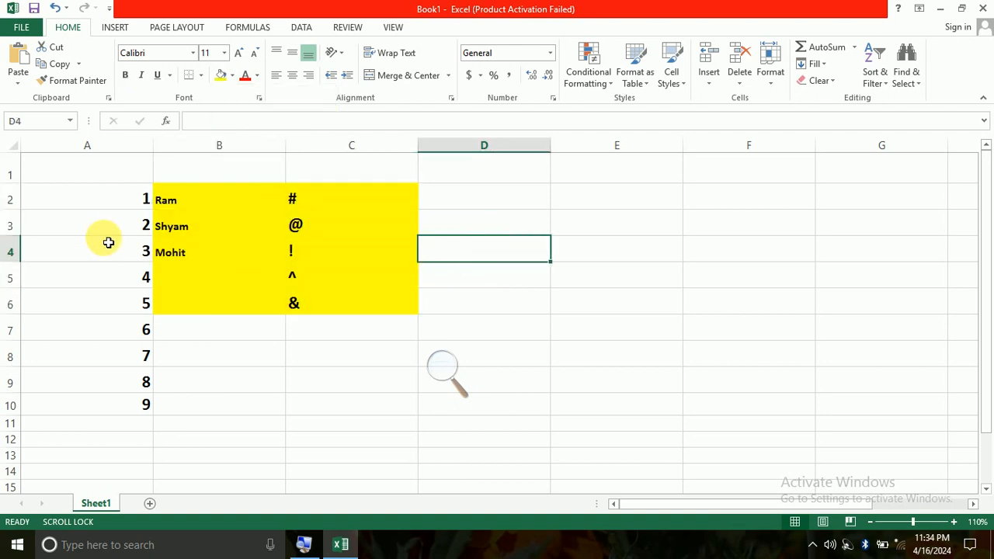
Step: Center the contents of cells A2:C10 horizontally
left_click_drag(93, 199, 137, 404)
left_click(233, 381)
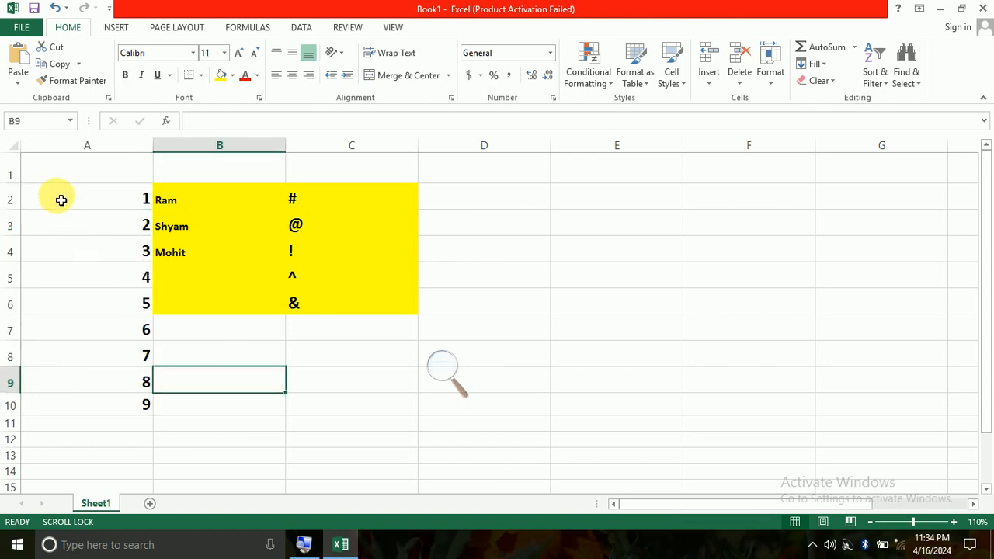
left_click_drag(61, 200, 411, 406)
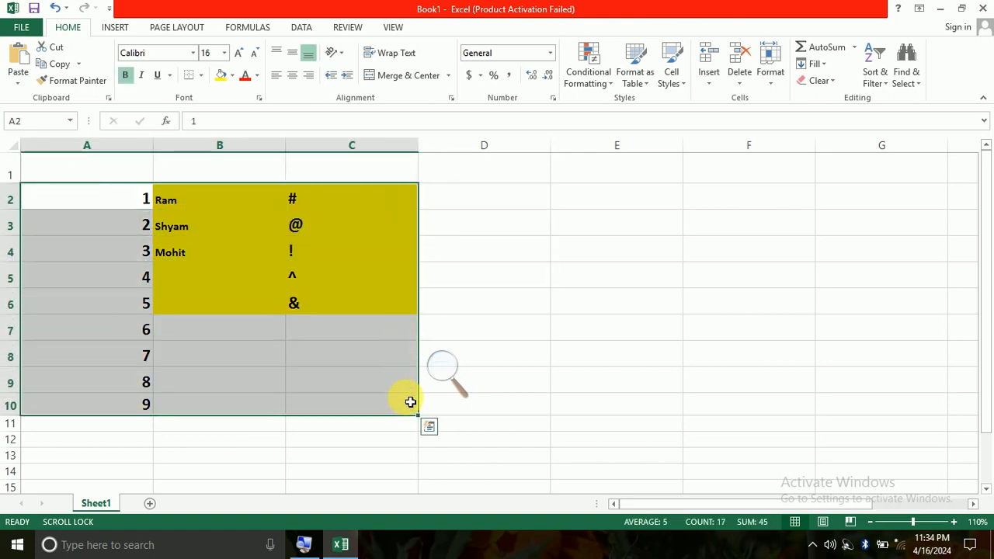
left_click(291, 81)
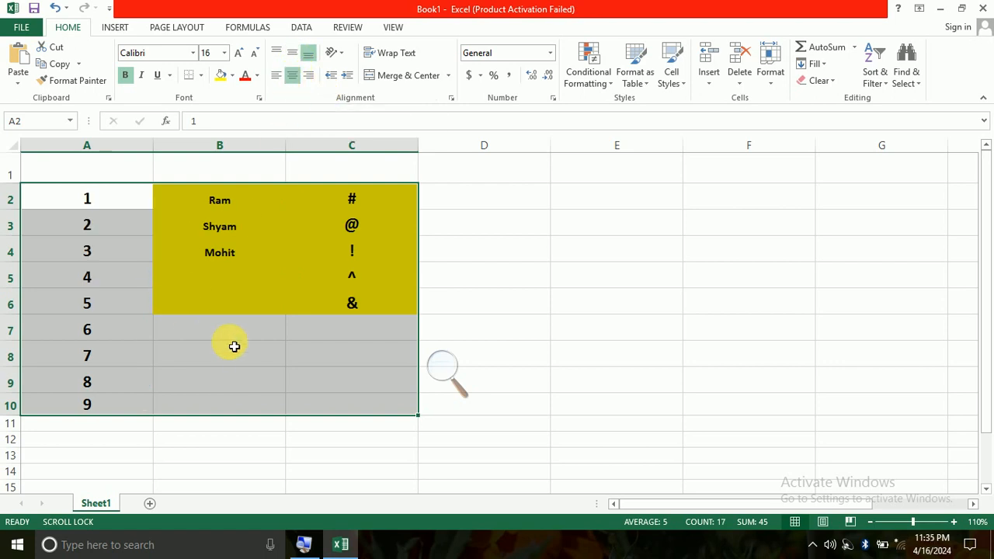
left_click(261, 345)
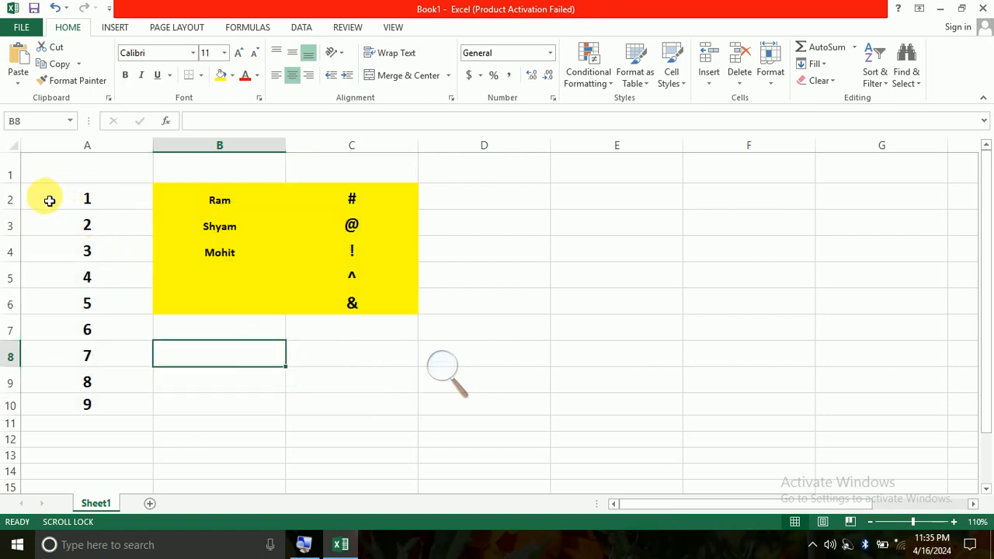
left_click(61, 201)
left_click(218, 203)
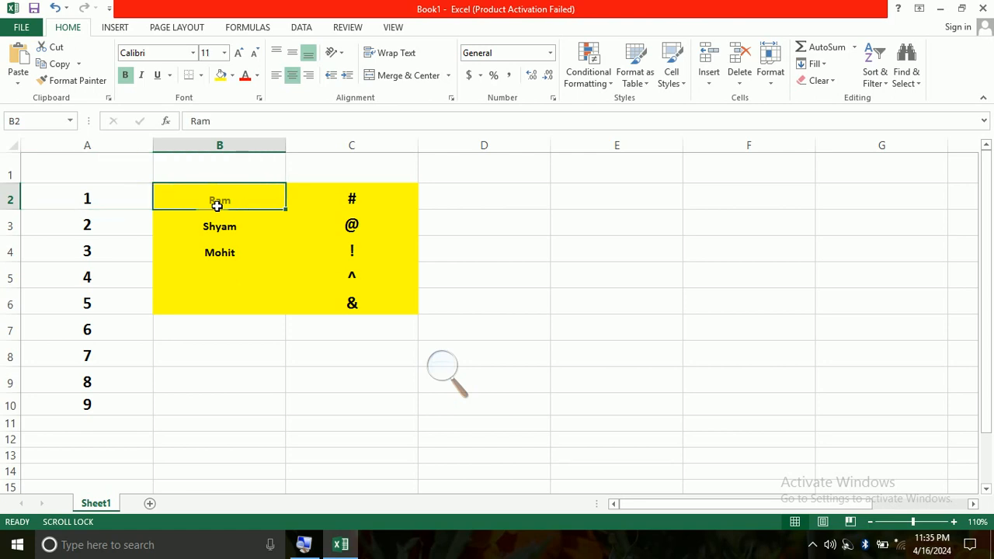
left_click(355, 204)
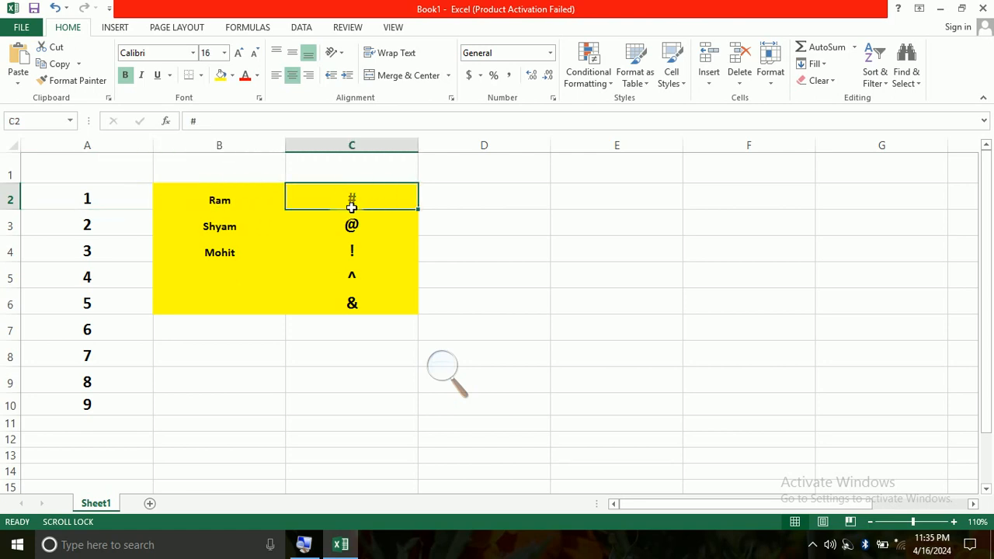
left_click(526, 300)
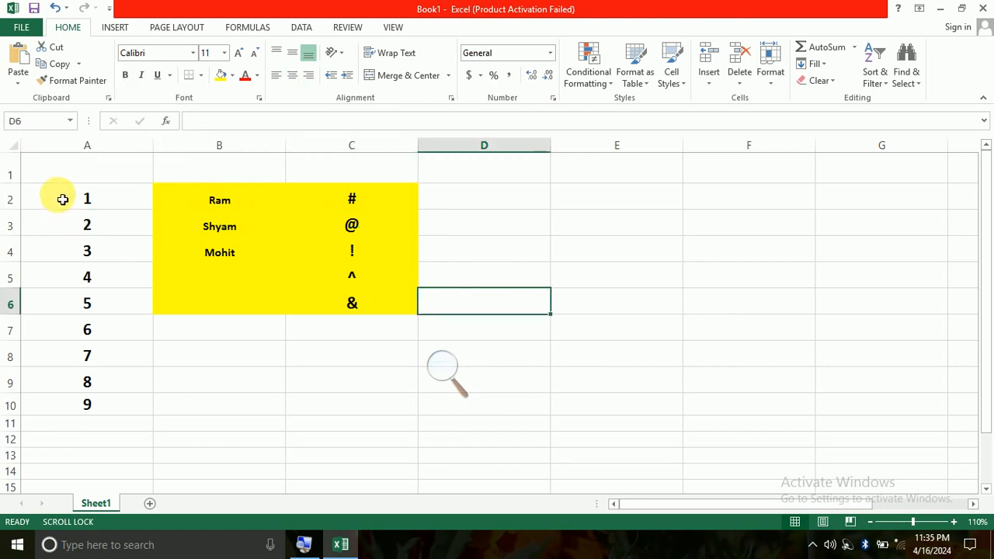
Step: Apply all borders to the table range A2:C10
left_click_drag(67, 195, 338, 413)
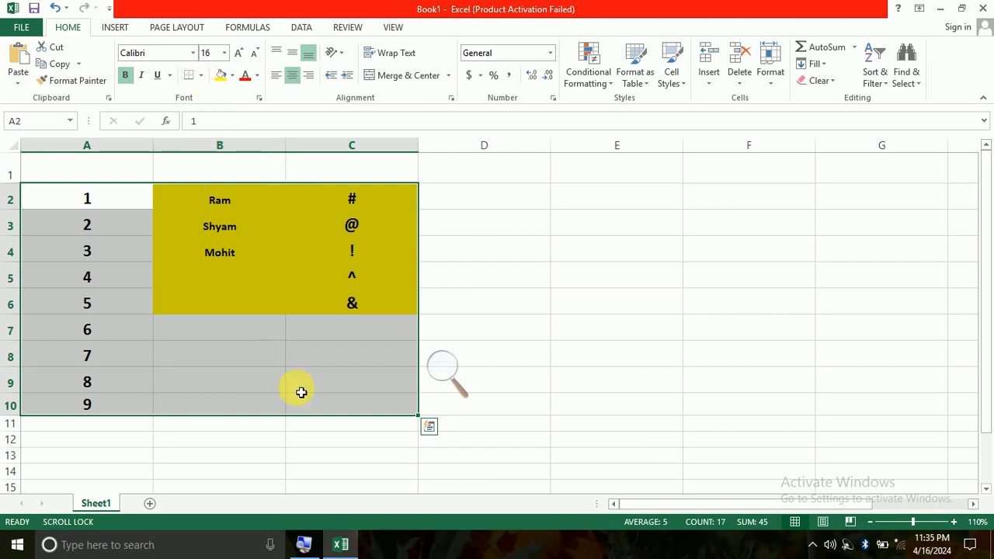
left_click(202, 75)
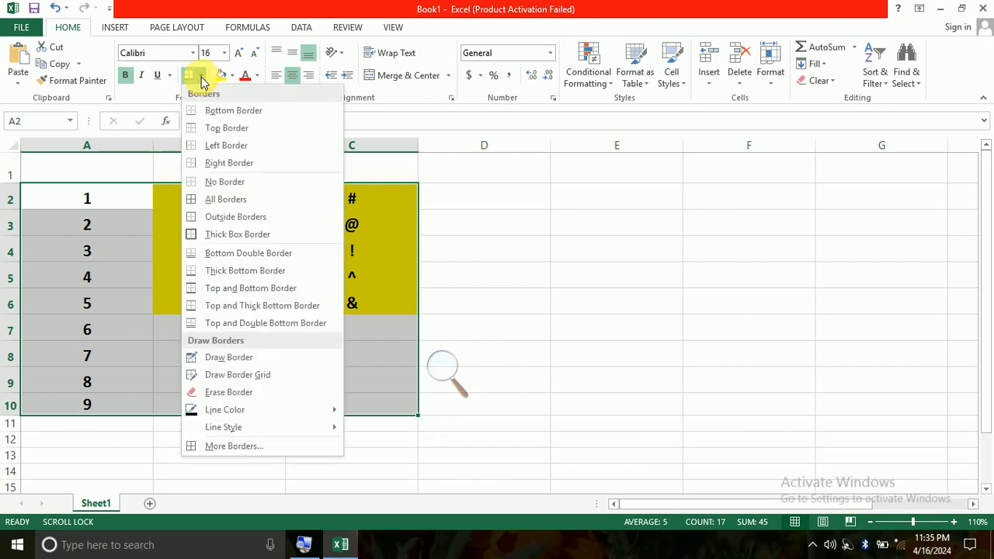
left_click(230, 201)
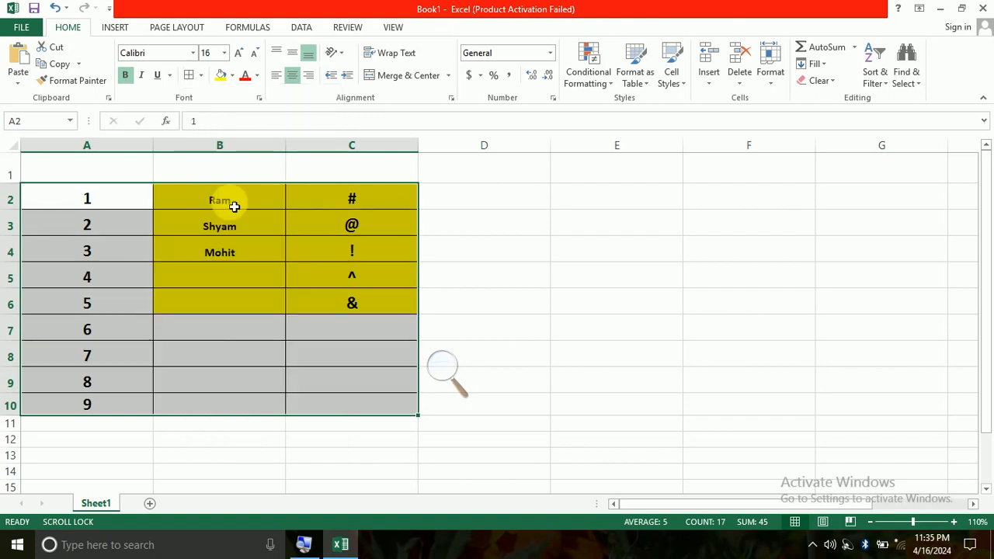
left_click(513, 272)
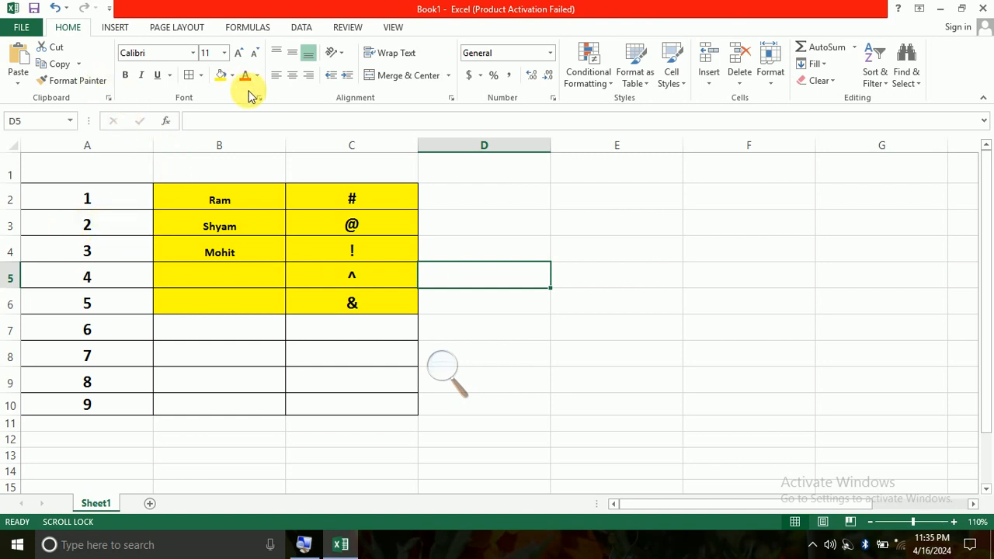
left_click(539, 195)
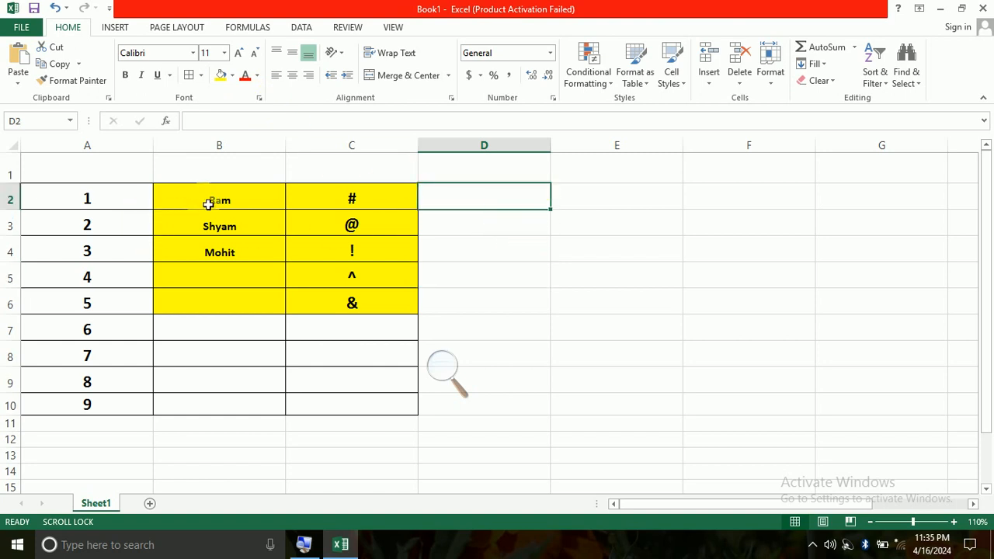
Step: Increase the height of row 2 to about twice its size
left_click_drag(17, 213, 23, 234)
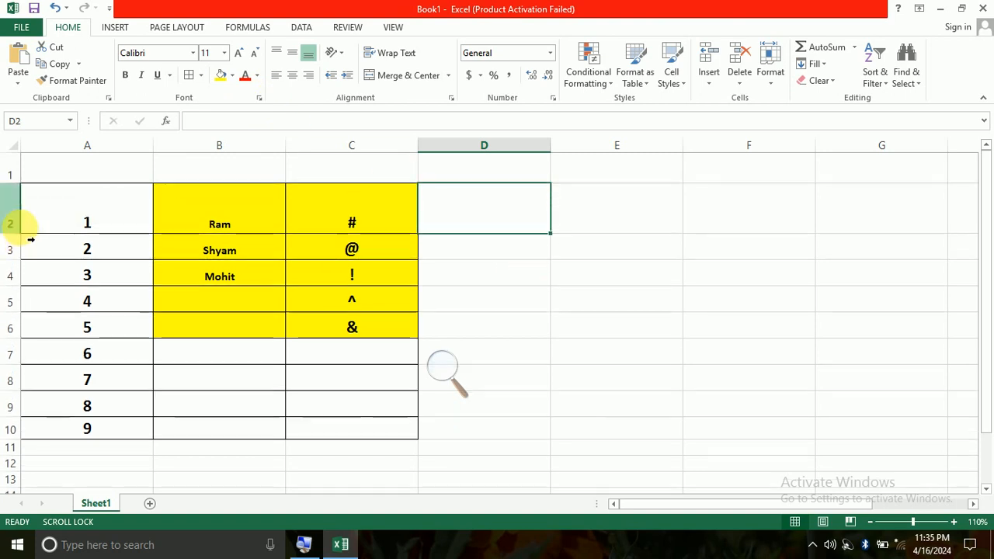
left_click(80, 223)
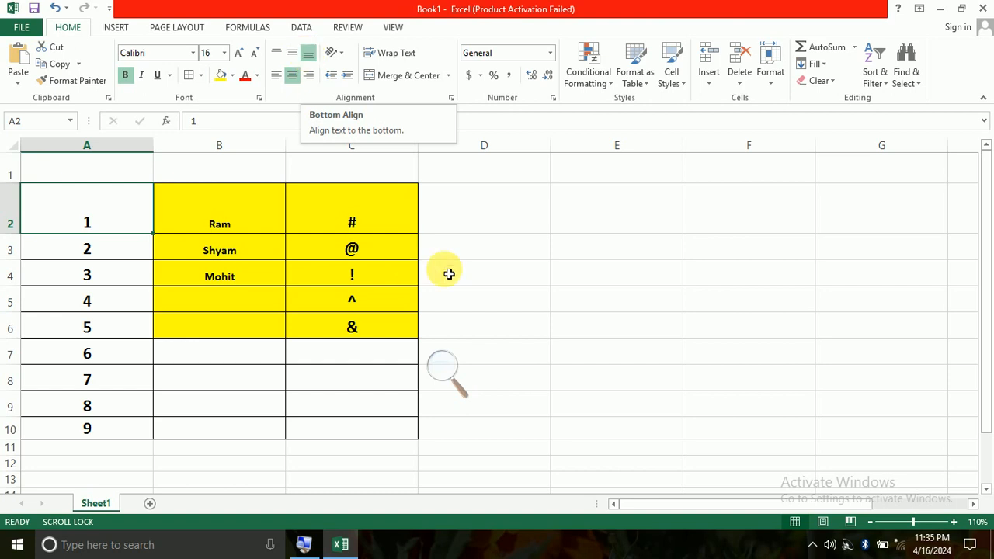
left_click_drag(69, 224, 371, 229)
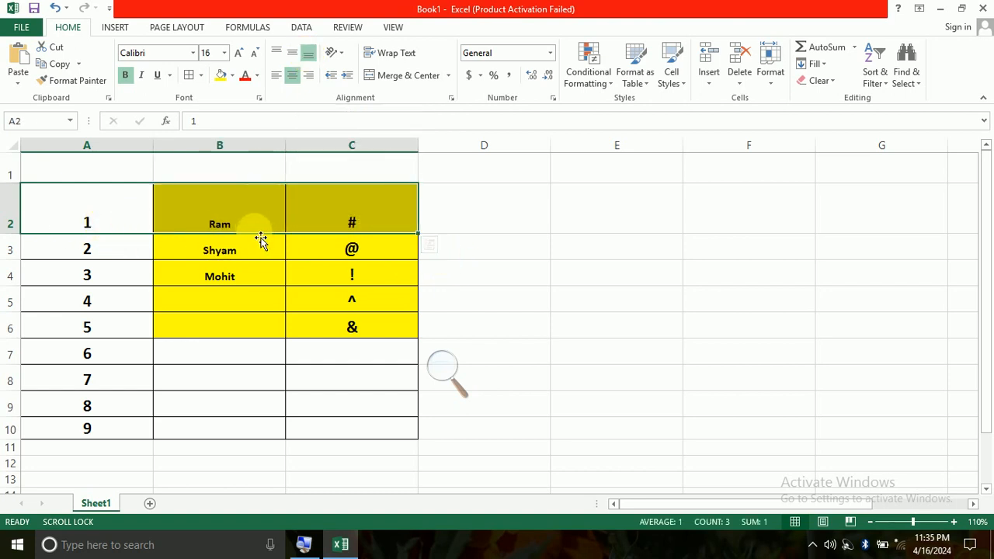
left_click(562, 246)
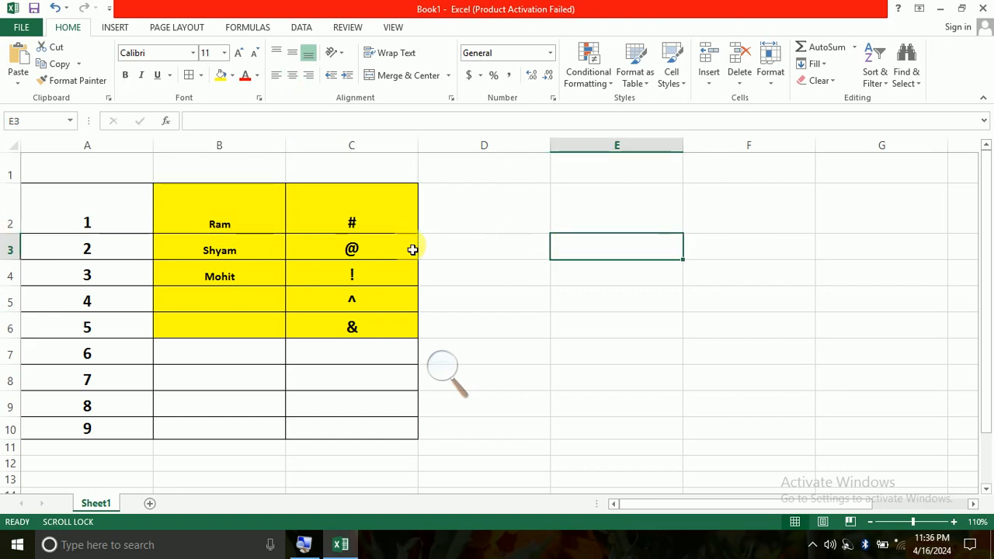
Step: Align the number in cell A2 vertically to the middle, trying top alignment as well
left_click(115, 229)
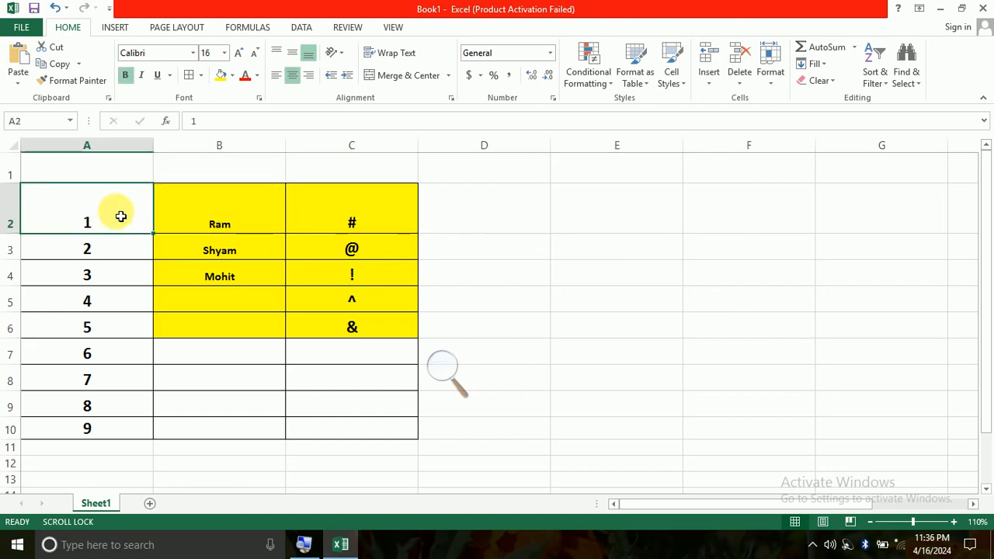
left_click(294, 56)
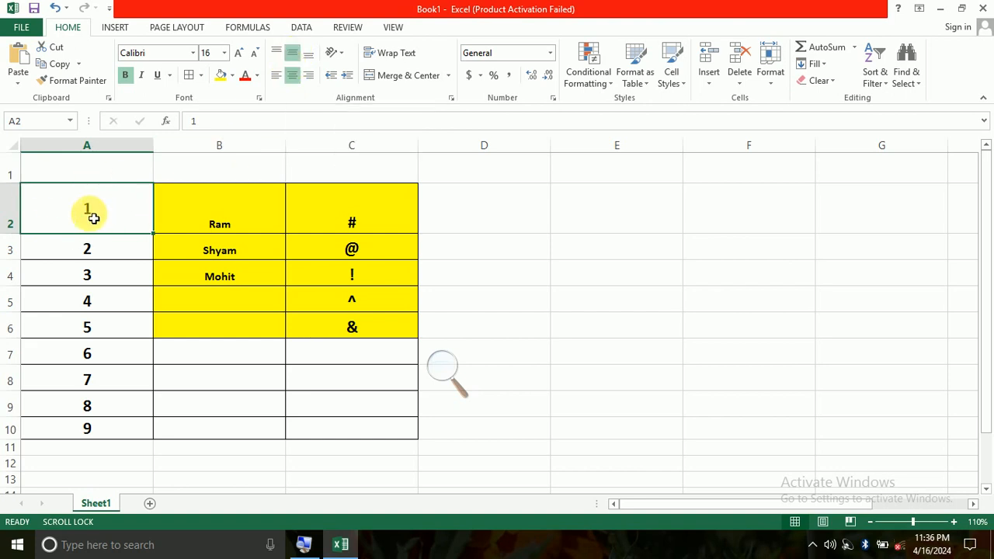
left_click(278, 55)
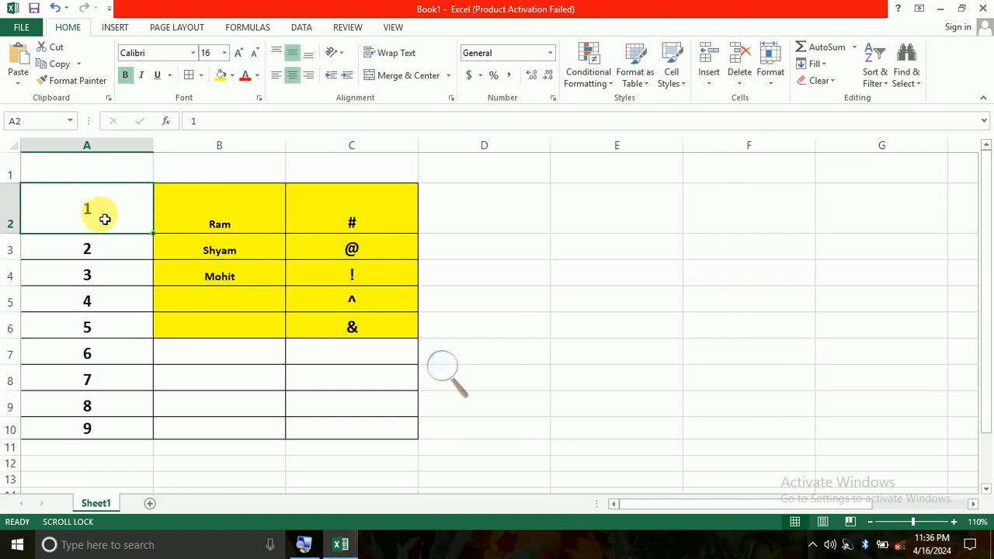
left_click(709, 371)
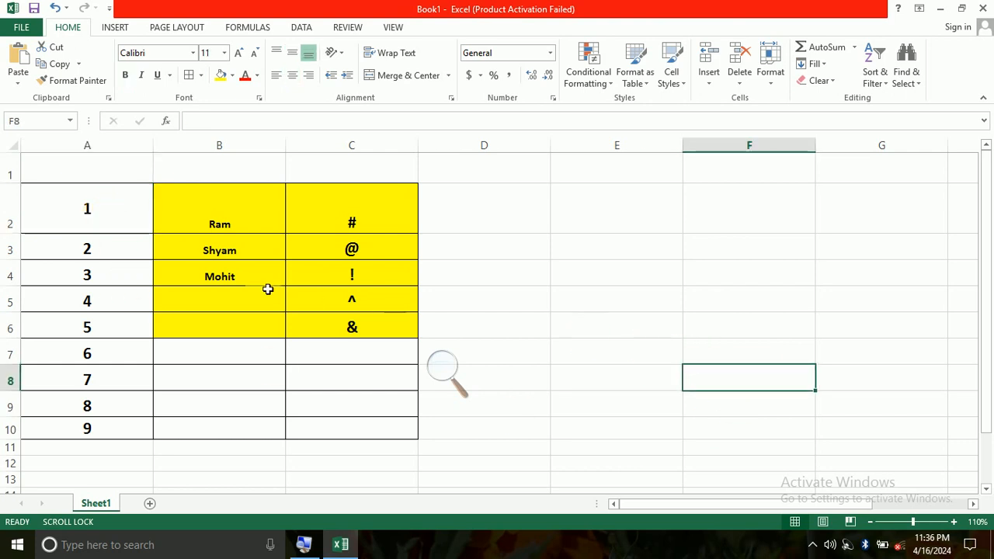
Step: Left-align the number in cell A2
left_click(111, 216)
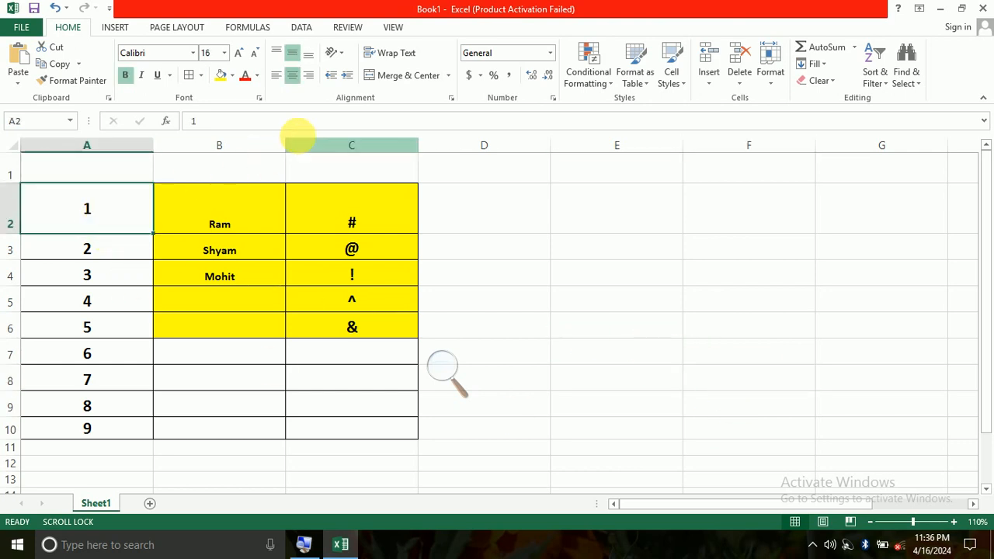
left_click(272, 83)
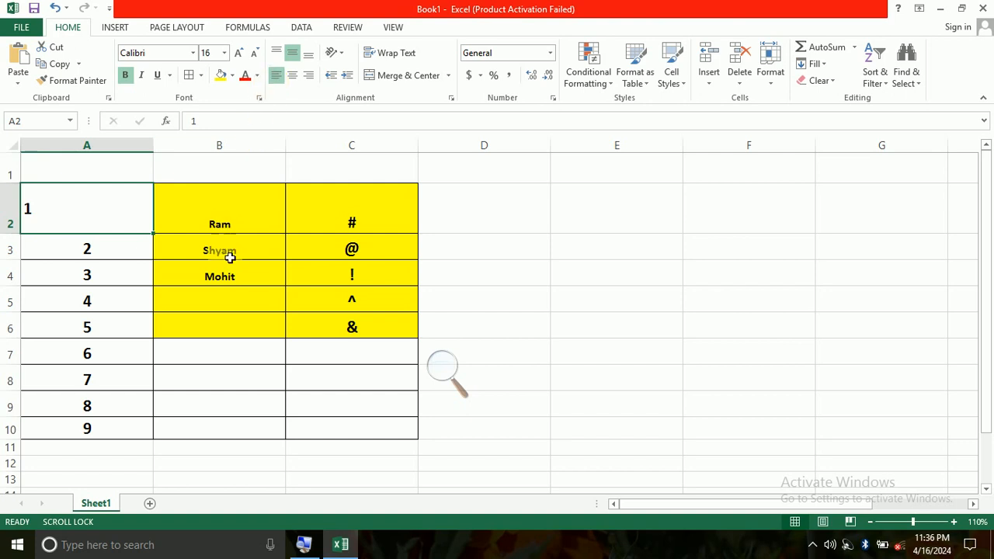
left_click(526, 318)
Step: Try left, center and right alignment on the numbers in A2:A10, finishing with center alignment
left_click_drag(85, 210, 116, 428)
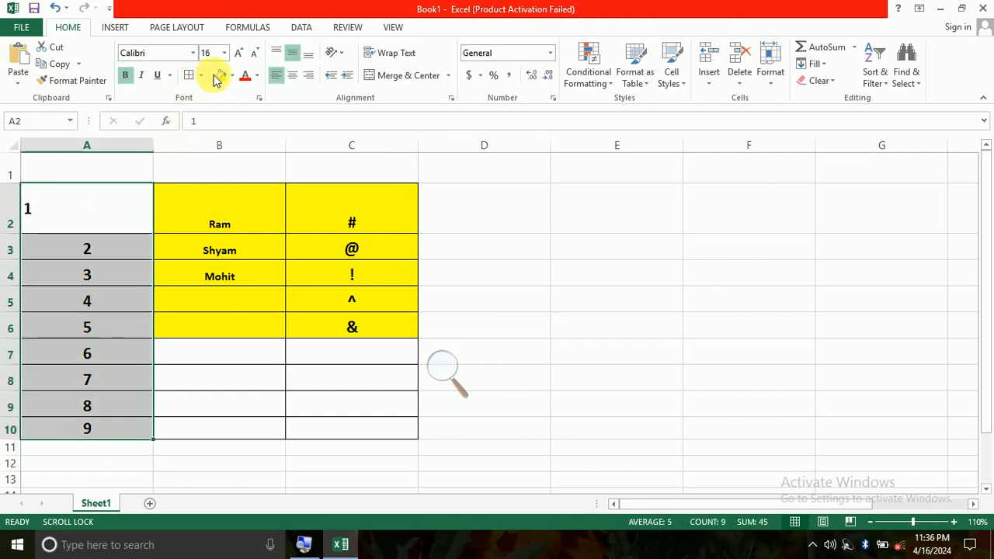
left_click(276, 76)
left_click(277, 76)
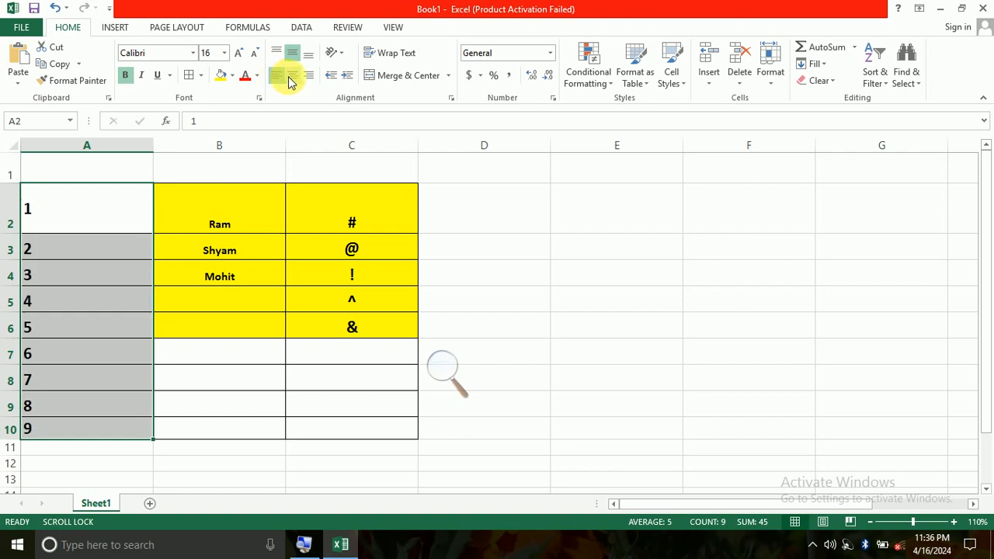
left_click(292, 78)
left_click(308, 77)
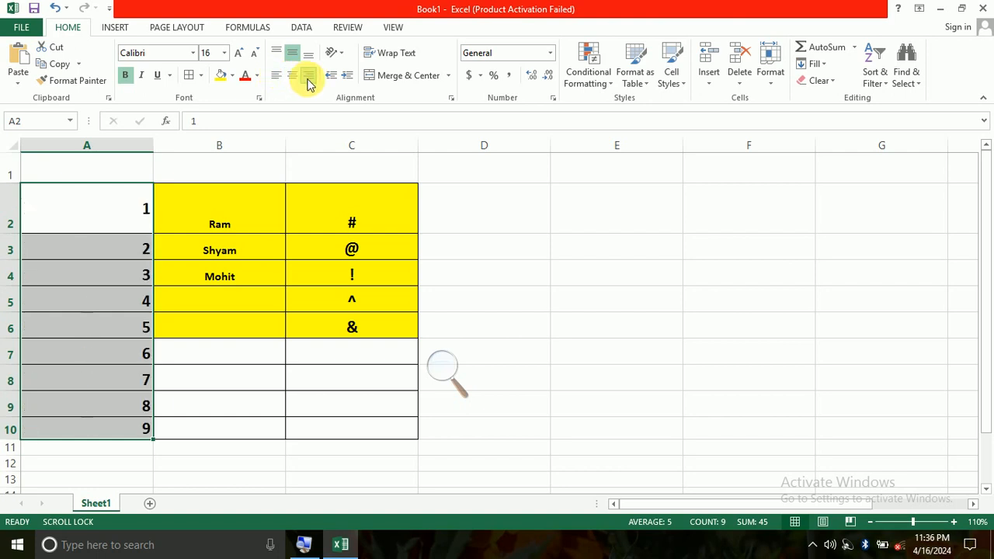
left_click(293, 80)
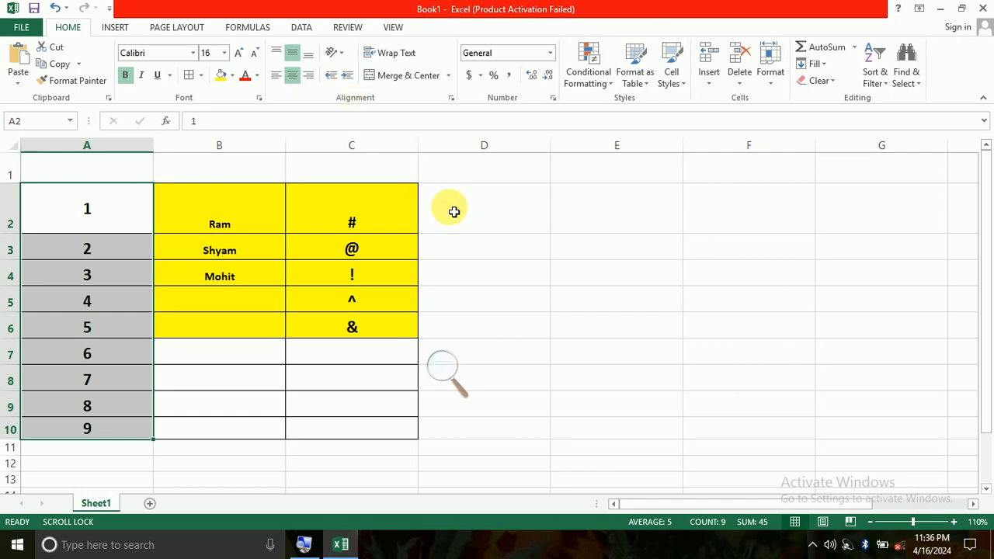
left_click(506, 253)
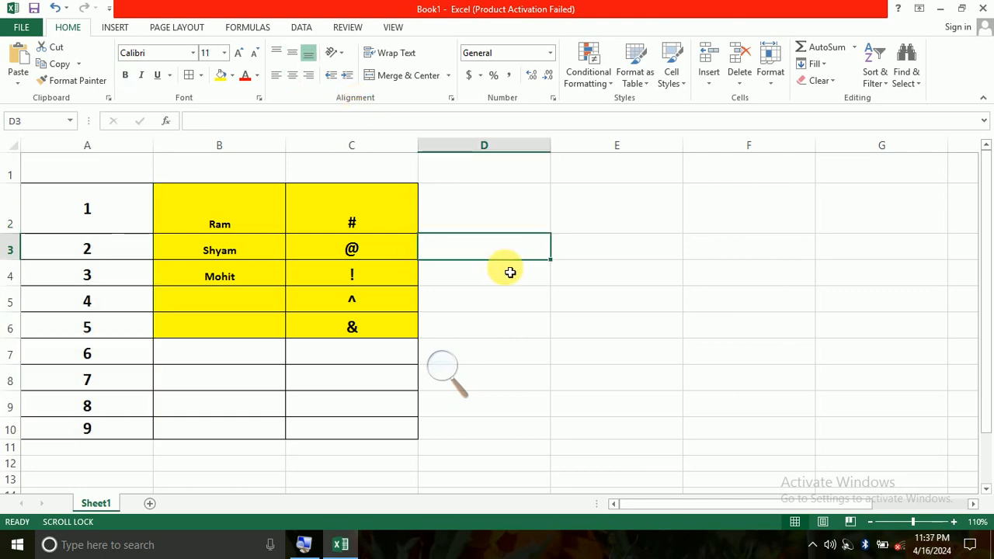
Step: Zoom the worksheet in to 140% and back out to 100%
left_click(958, 526)
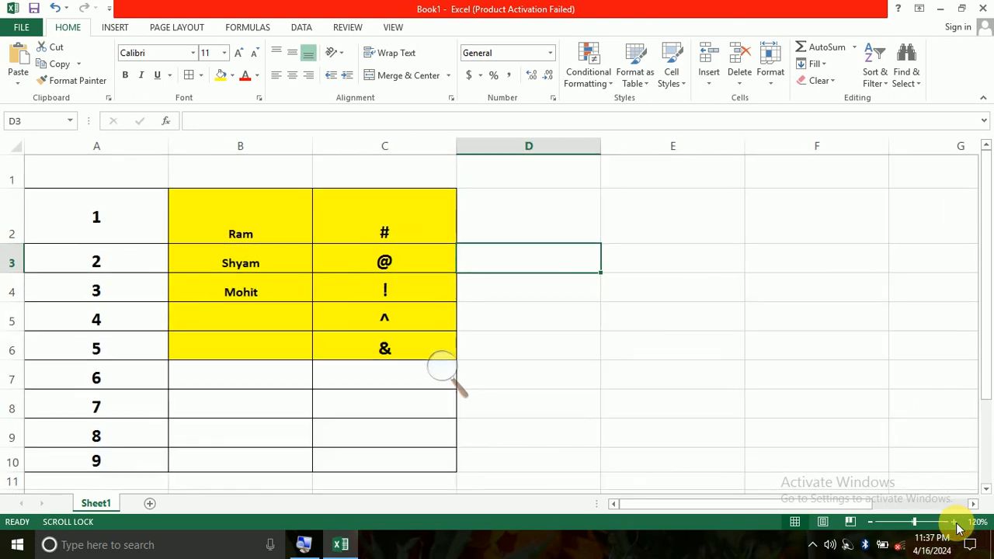
left_click(958, 526)
left_click(958, 525)
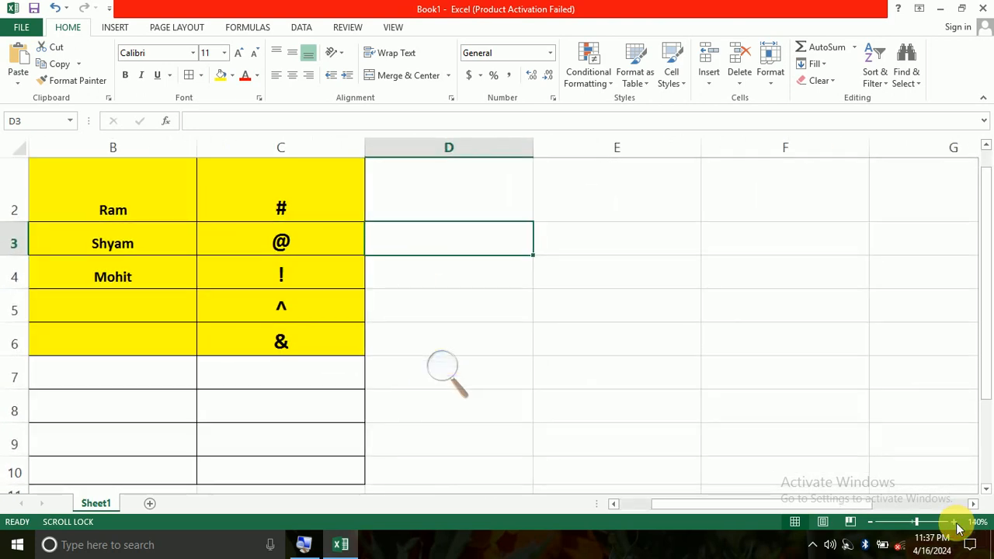
left_click(872, 525)
left_click(872, 526)
left_click(871, 525)
left_click(872, 525)
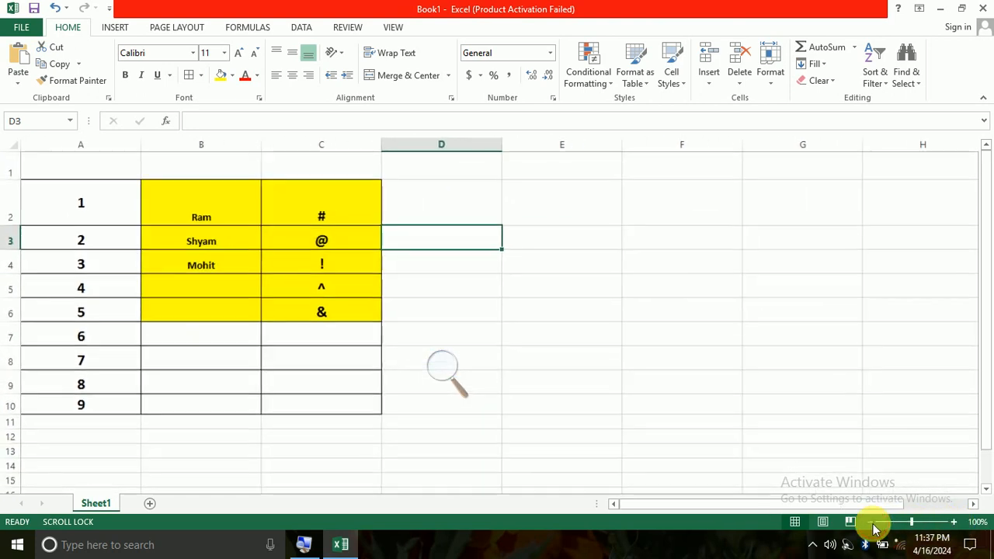
Step: Zoom the worksheet in step by step to about 280%
left_click(958, 526)
left_click(958, 526)
left_click(958, 525)
left_click(957, 526)
left_click(958, 526)
left_click(957, 525)
left_click(958, 526)
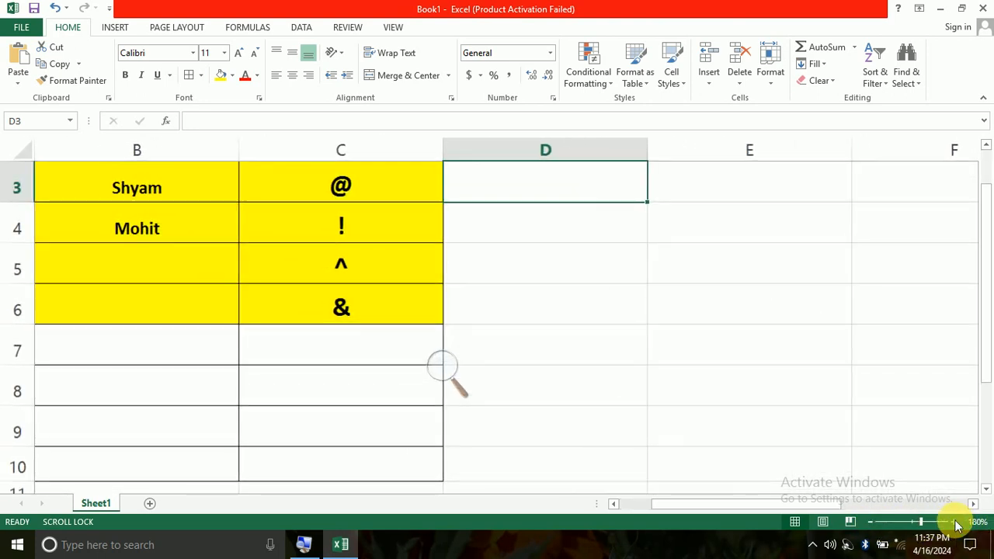
left_click(958, 526)
left_click(958, 525)
left_click(957, 526)
left_click(957, 525)
left_click(958, 526)
left_click(958, 526)
left_click(958, 526)
left_click(958, 526)
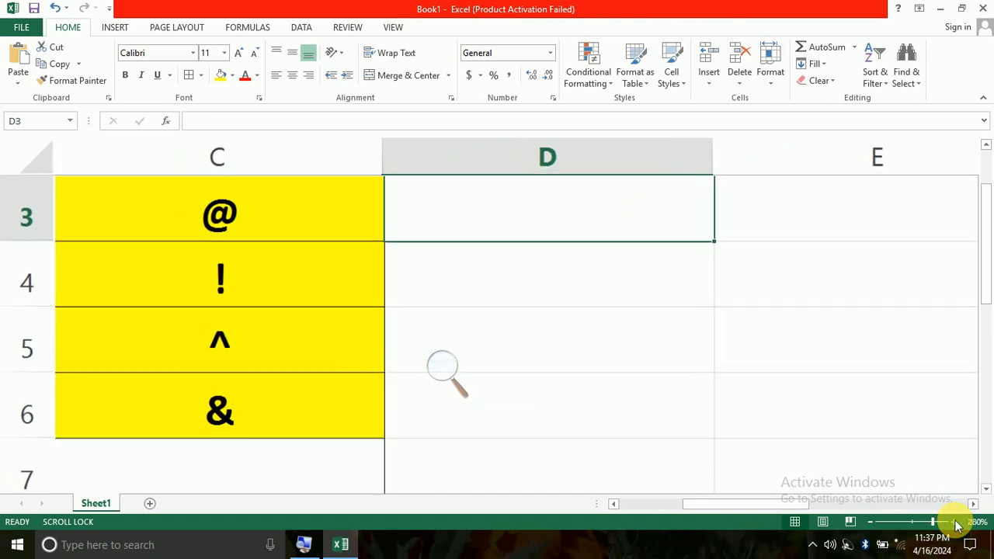
Step: Zoom the worksheet in further to the maximum of 400%
left_click(957, 525)
left_click(957, 526)
left_click(957, 526)
left_click(958, 525)
left_click(958, 526)
left_click(957, 526)
left_click(957, 526)
left_click(957, 526)
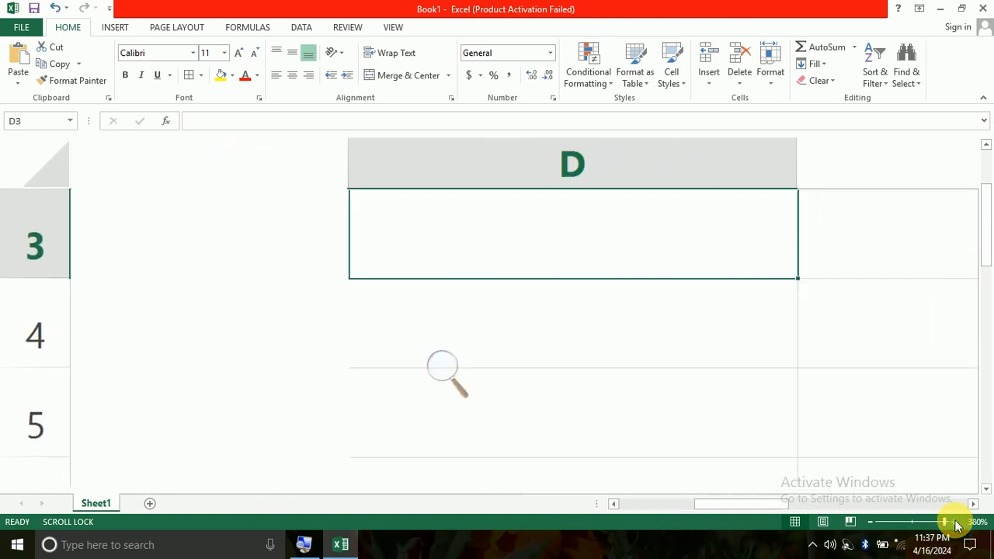
left_click(958, 526)
left_click(957, 526)
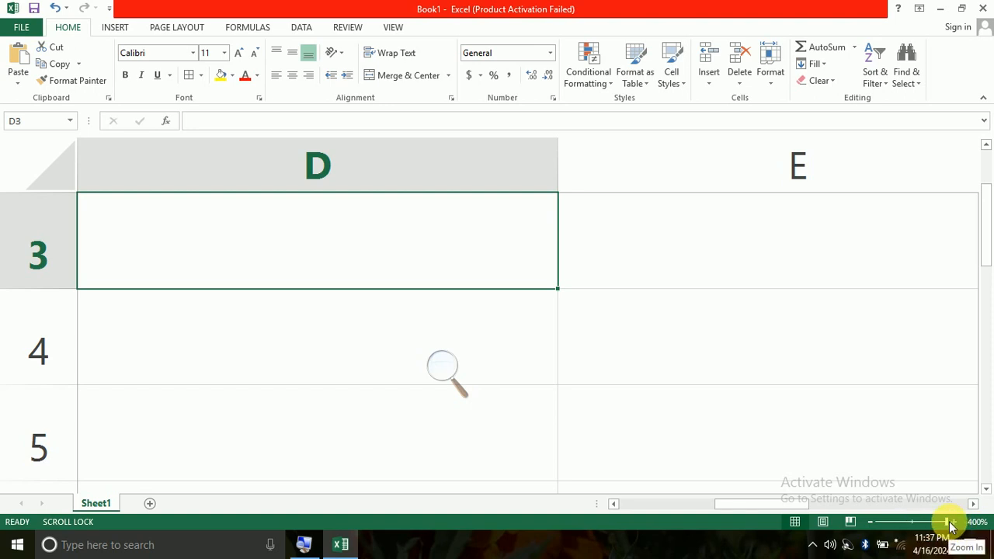
Step: Zoom the worksheet out to 10%, then restore it to 100% with column A back in view
left_click_drag(948, 522, 871, 526)
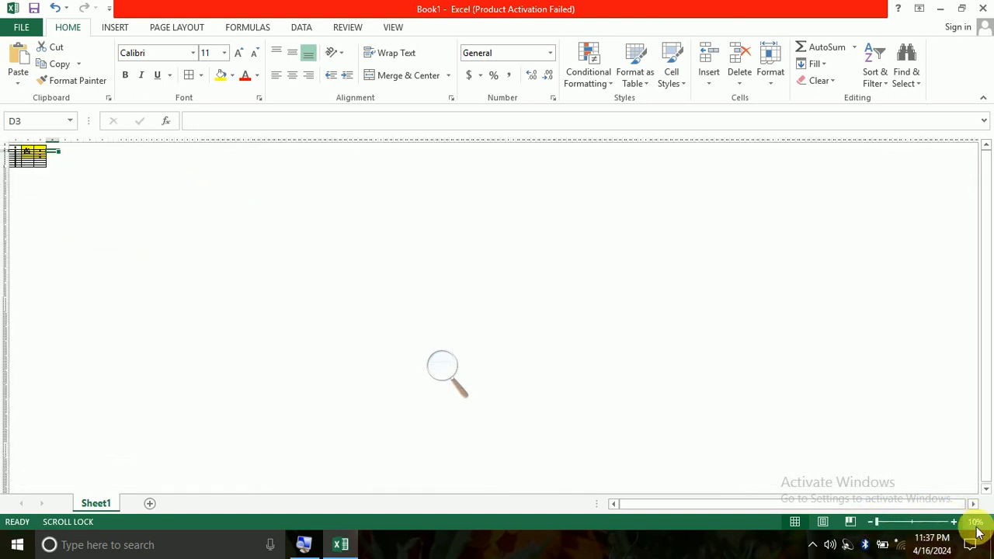
left_click(913, 522)
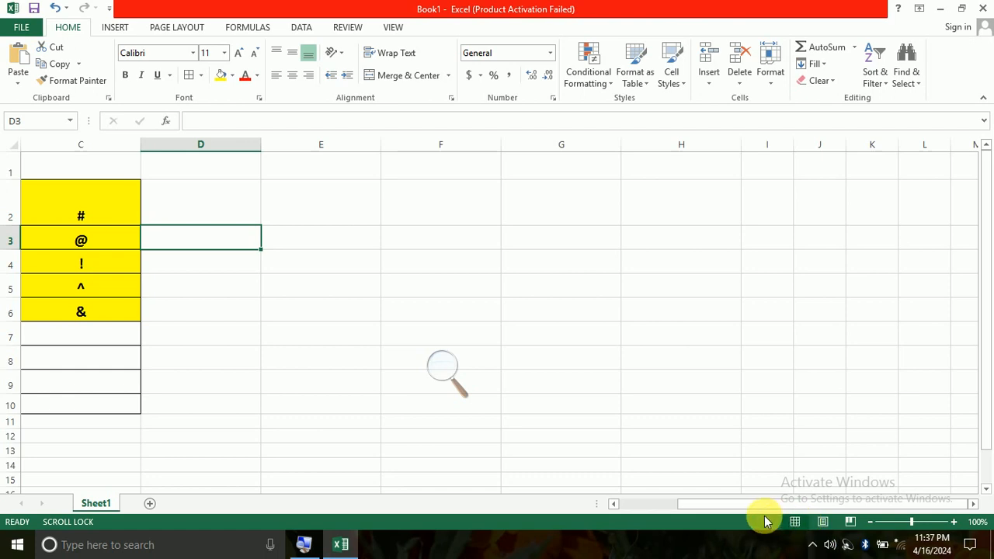
left_click_drag(705, 503, 571, 506)
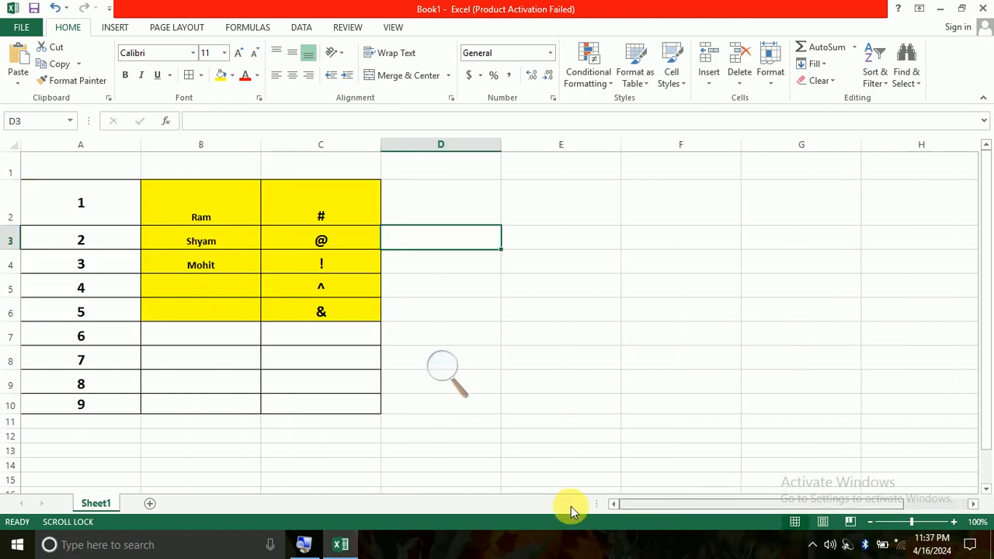
Step: Display the worksheet in Page Layout view and Page Break Preview, then return to Normal view
left_click(823, 522)
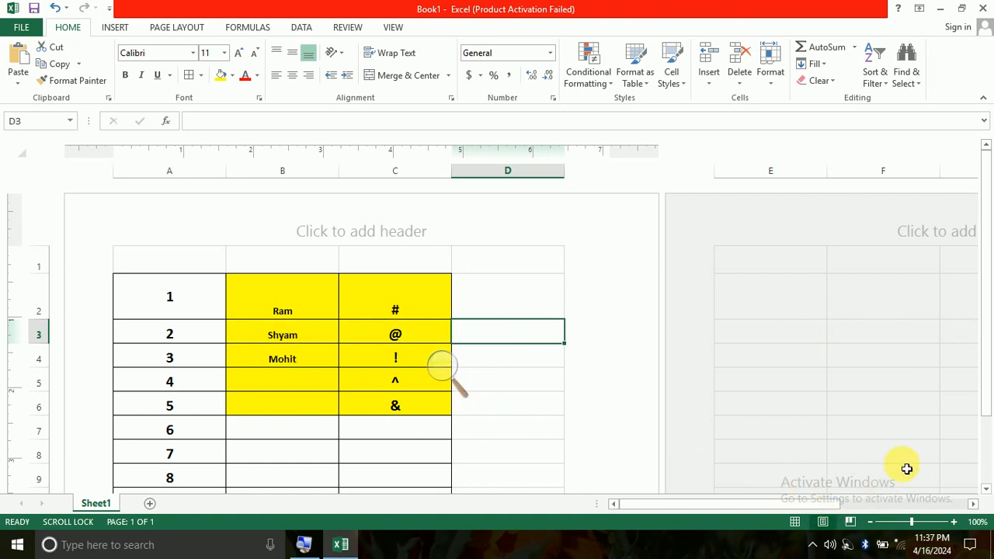
left_click(851, 522)
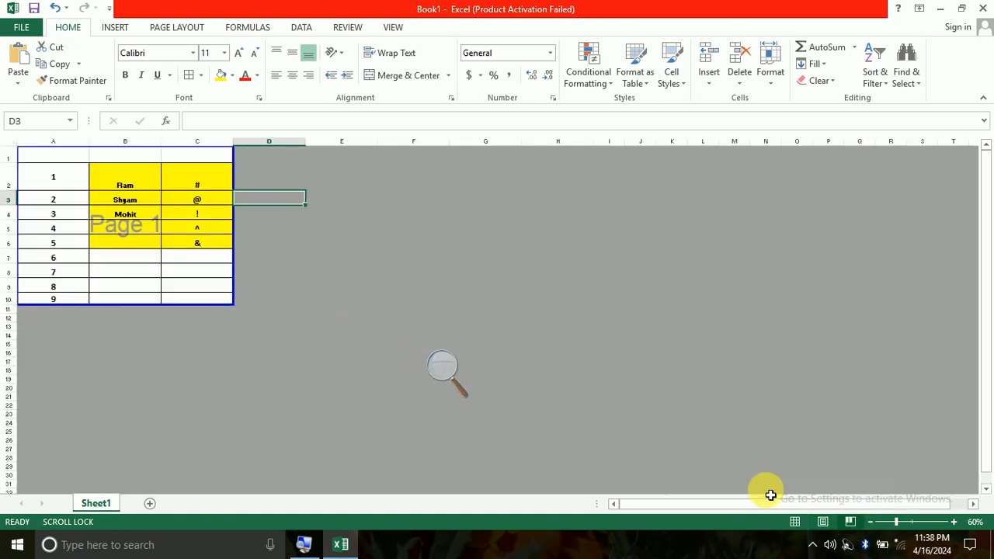
left_click(796, 522)
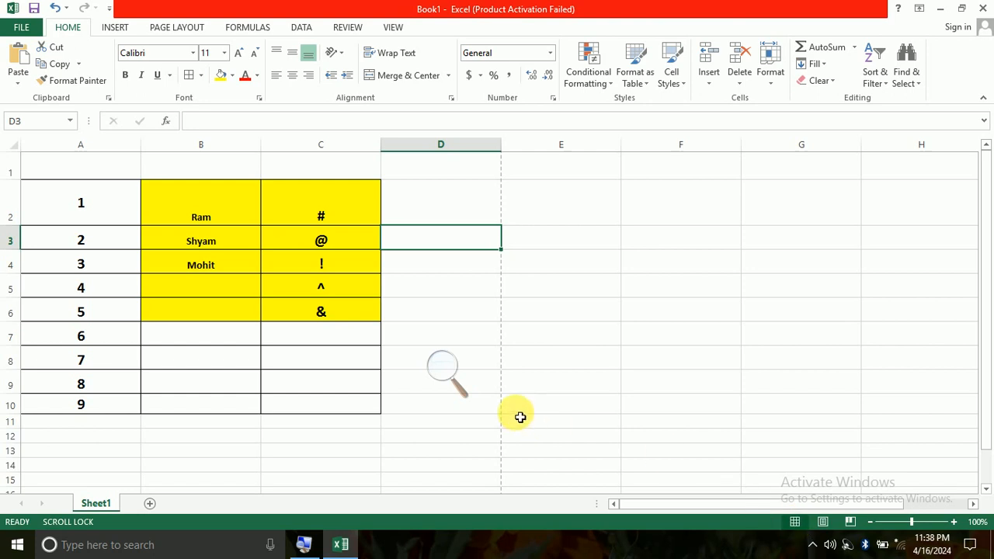
left_click(602, 332)
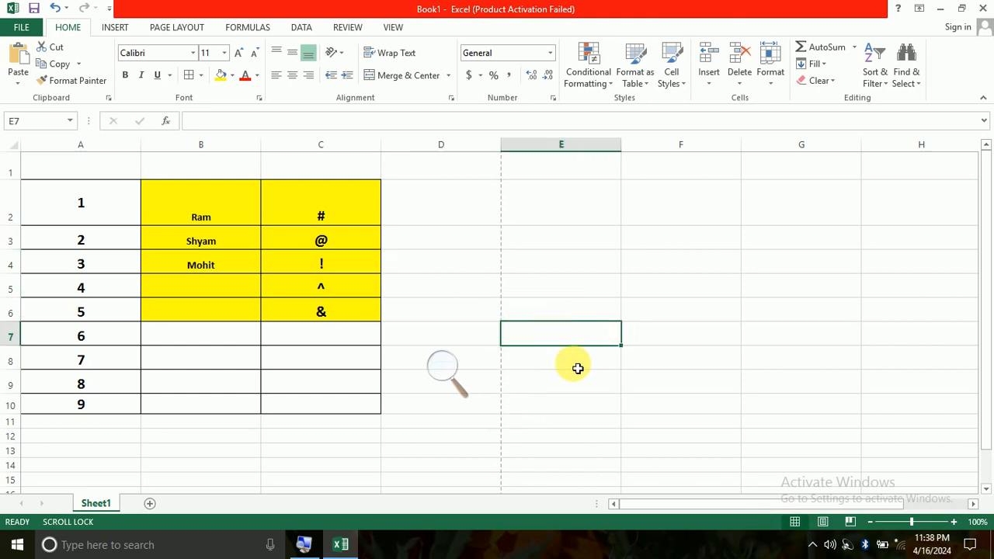
left_click(455, 309)
left_click(672, 315)
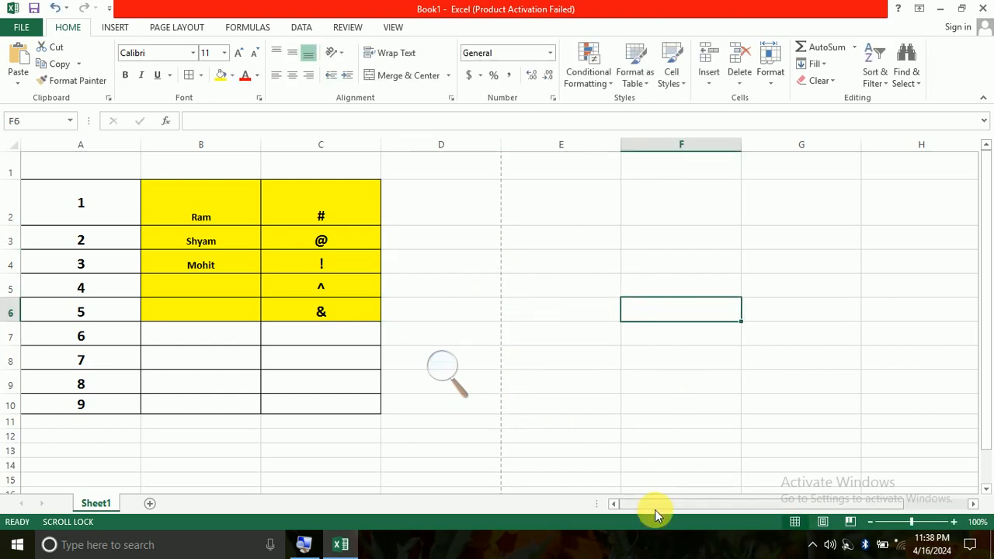
mouse_move(655, 509)
left_mouse_down()
mouse_move(763, 508)
mouse_move(644, 506)
mouse_move(748, 504)
mouse_move(664, 505)
left_mouse_up()
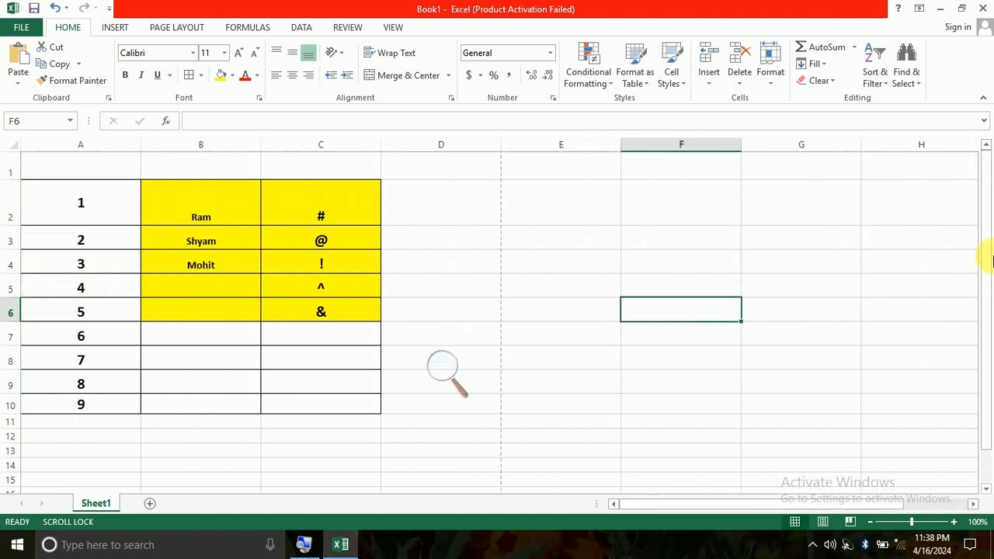
left_click_drag(987, 257, 988, 257)
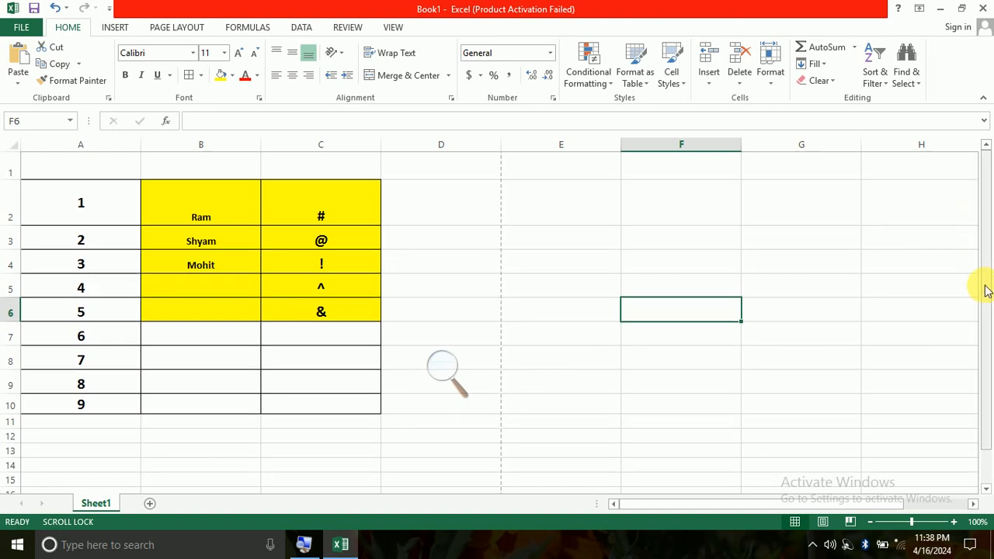
mouse_move(988, 243)
left_mouse_down()
mouse_move(989, 330)
mouse_move(991, 249)
left_mouse_up()
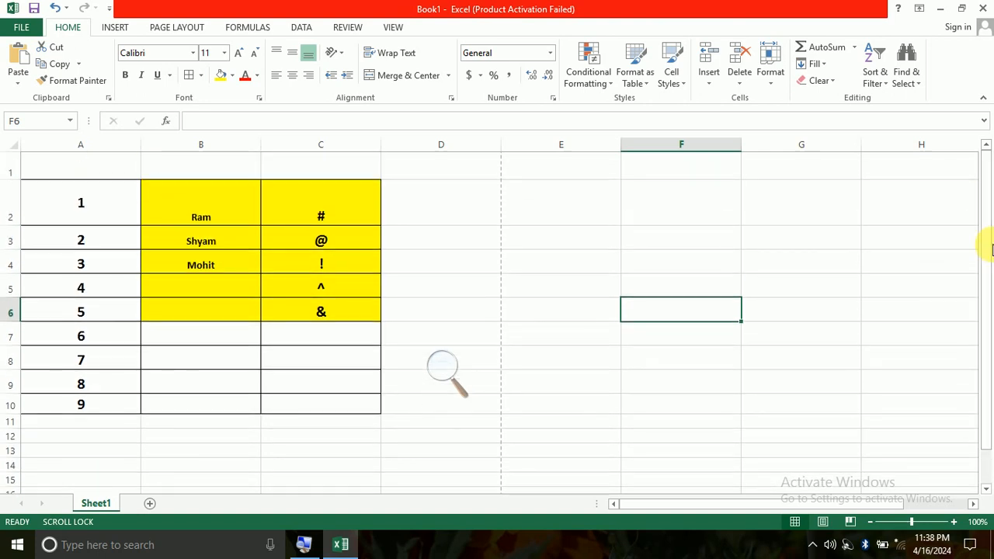
mouse_move(991, 248)
left_mouse_down()
mouse_move(984, 299)
mouse_move(984, 250)
left_mouse_up()
left_click(762, 308)
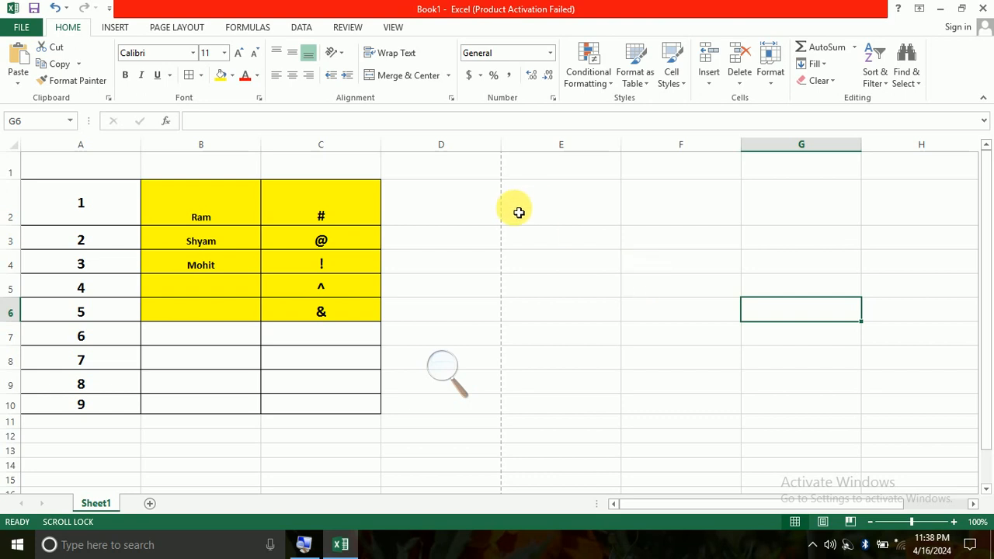
left_click(508, 247)
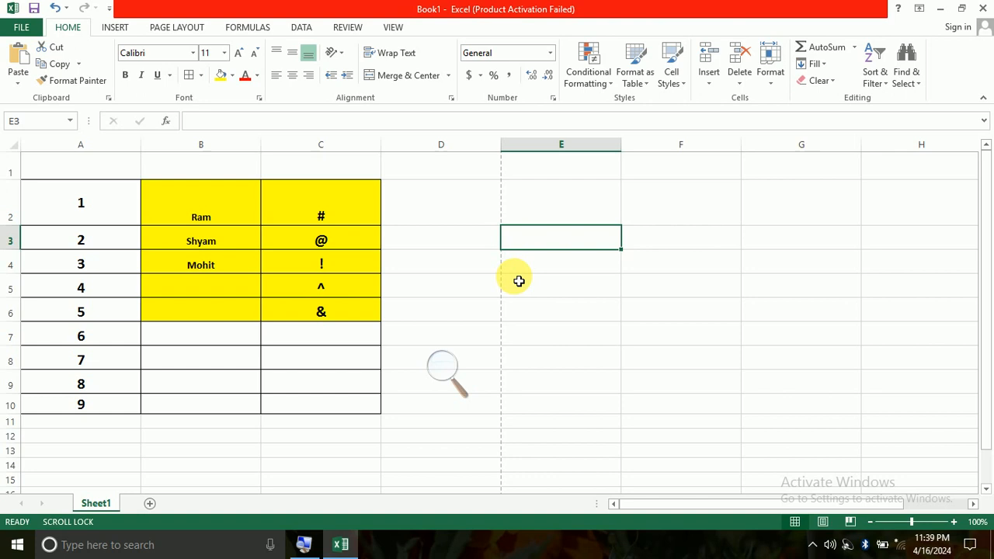
Step: Insert a macro sheet, a blank chart sheet and a second macro sheet into the workbook
key("ctrl+F11")
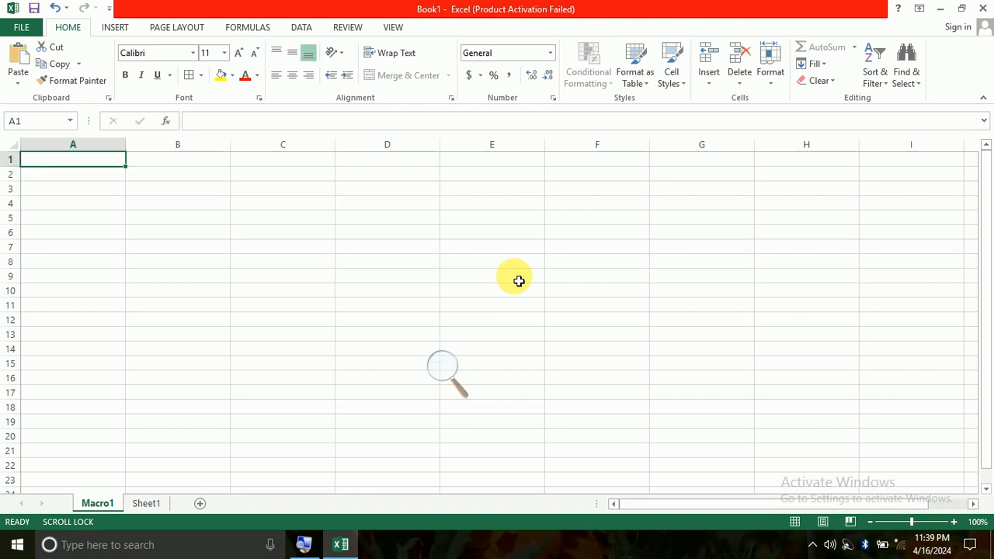
key("F11")
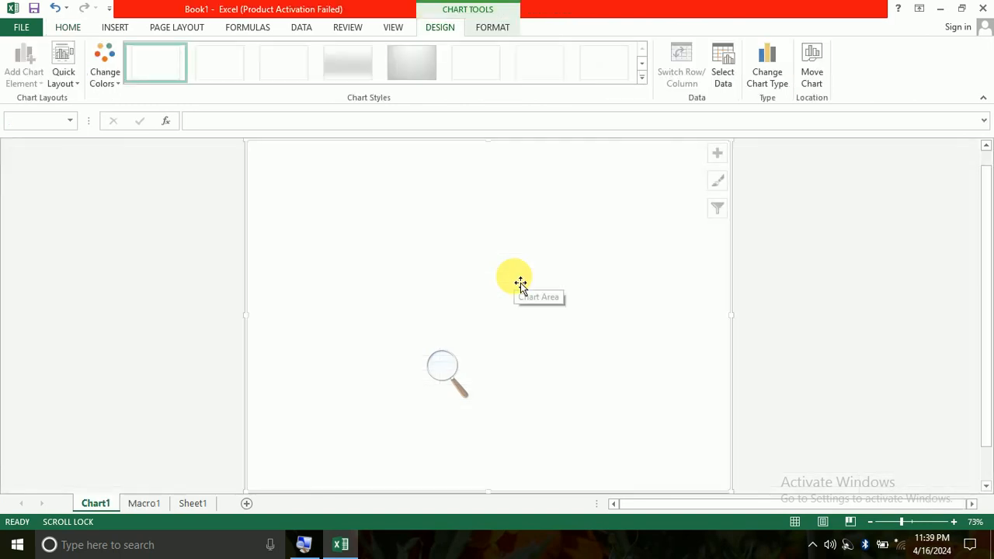
left_click(898, 278)
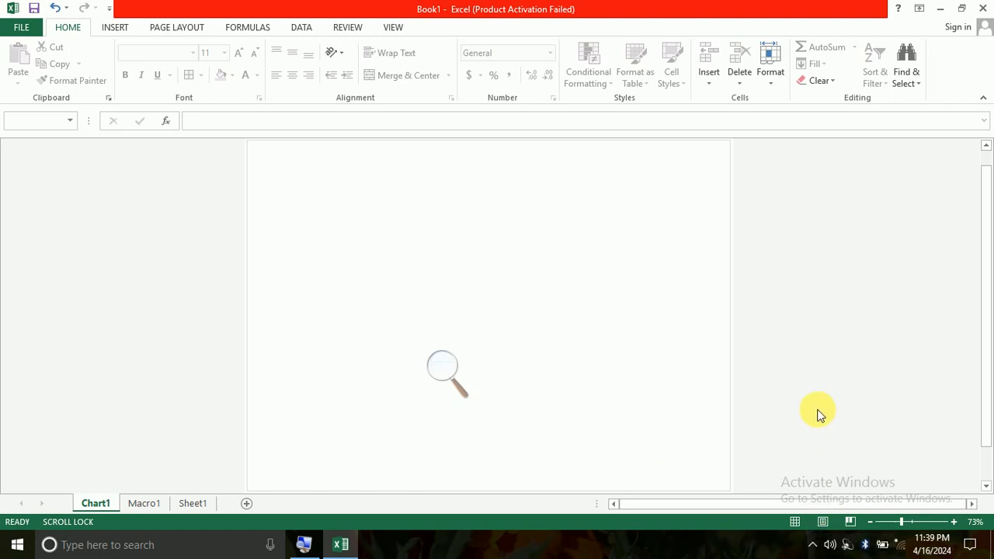
key("ctrl+F11")
left_click(881, 410)
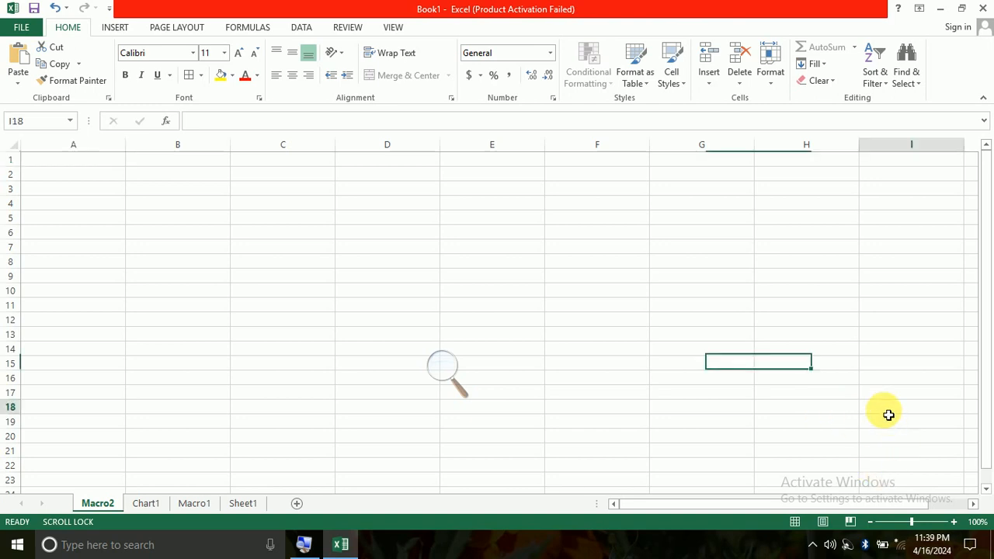
Step: Close the workbook without saving its changes
left_click(985, 8)
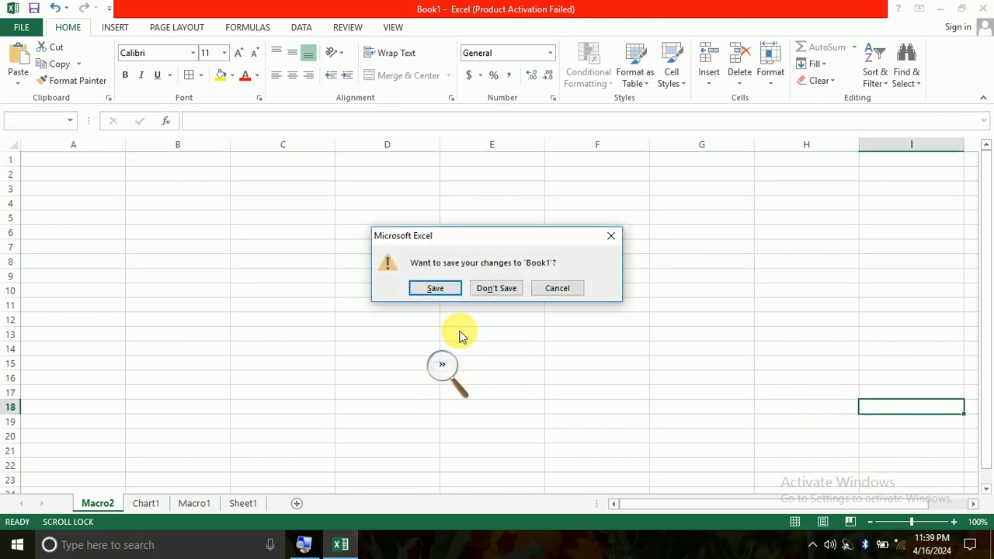
left_click(497, 288)
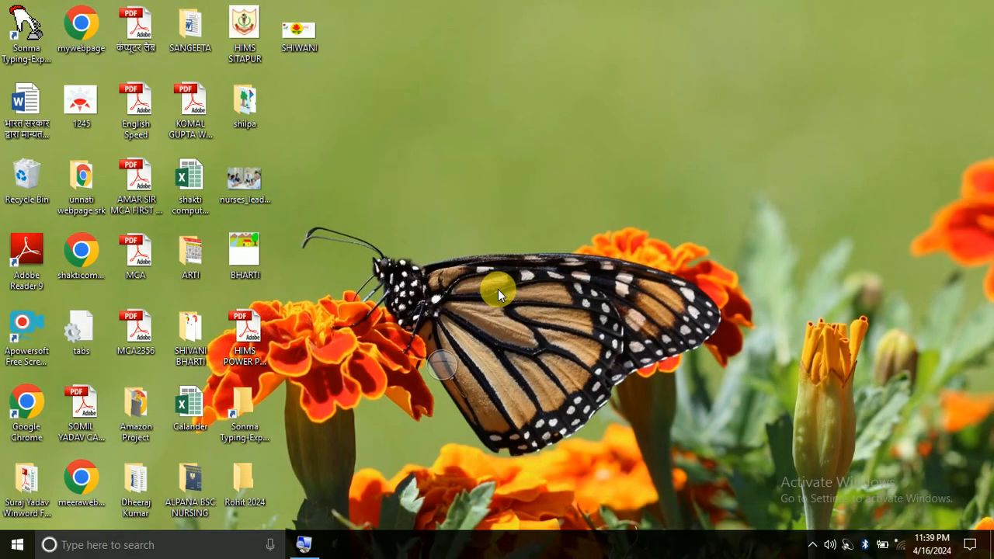